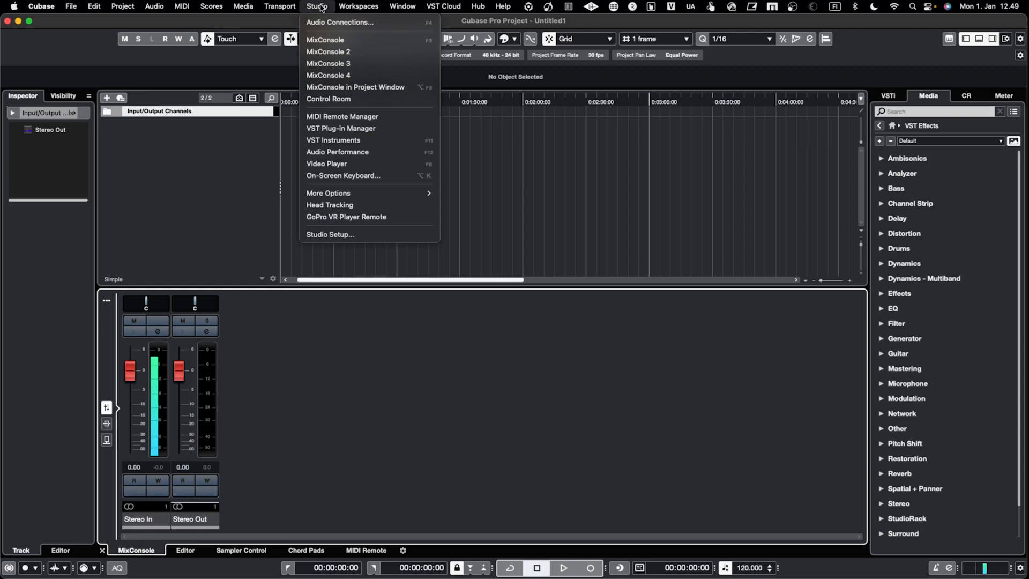
Look at the External Instruments list in the audio connections, and close the window.
{"action": "left_click", "coordinate": [335, 22]}
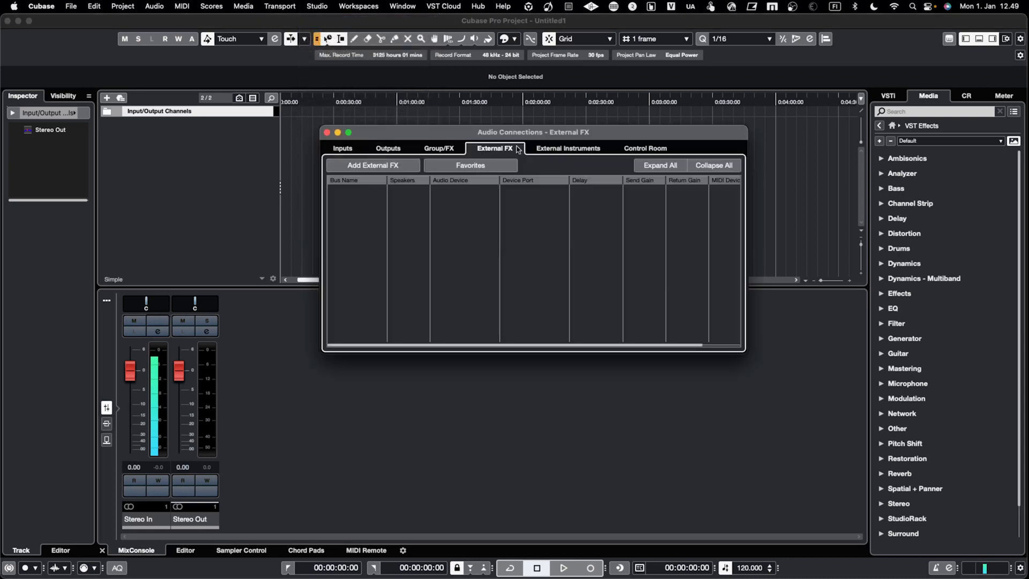
{"action": "left_click", "coordinate": [558, 152]}
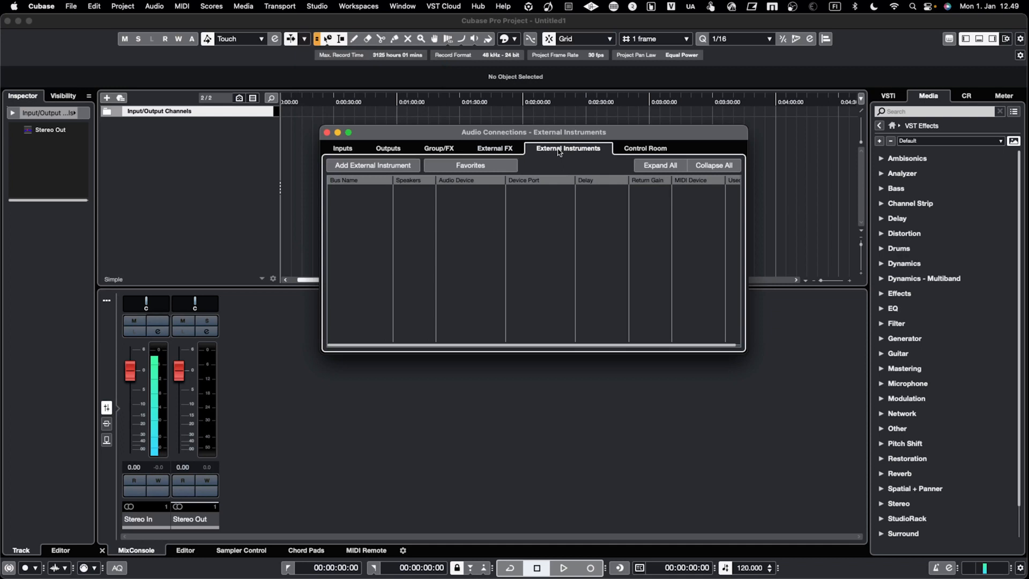
{"action": "left_click", "coordinate": [327, 132]}
Open the MIDI Device Manager.
{"action": "left_click", "coordinate": [315, 6]}
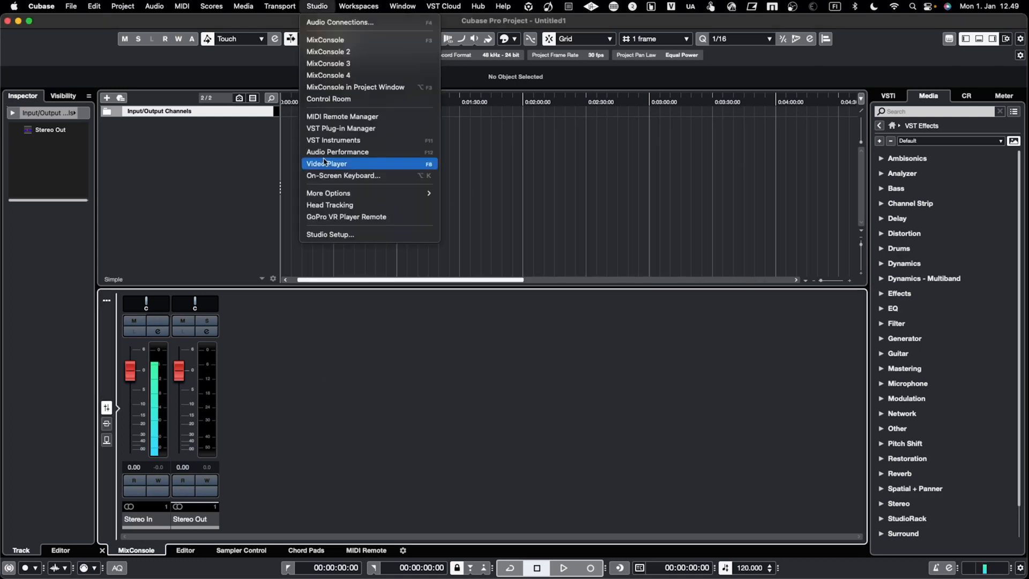
{"action": "mouse_move", "coordinate": [335, 196]}
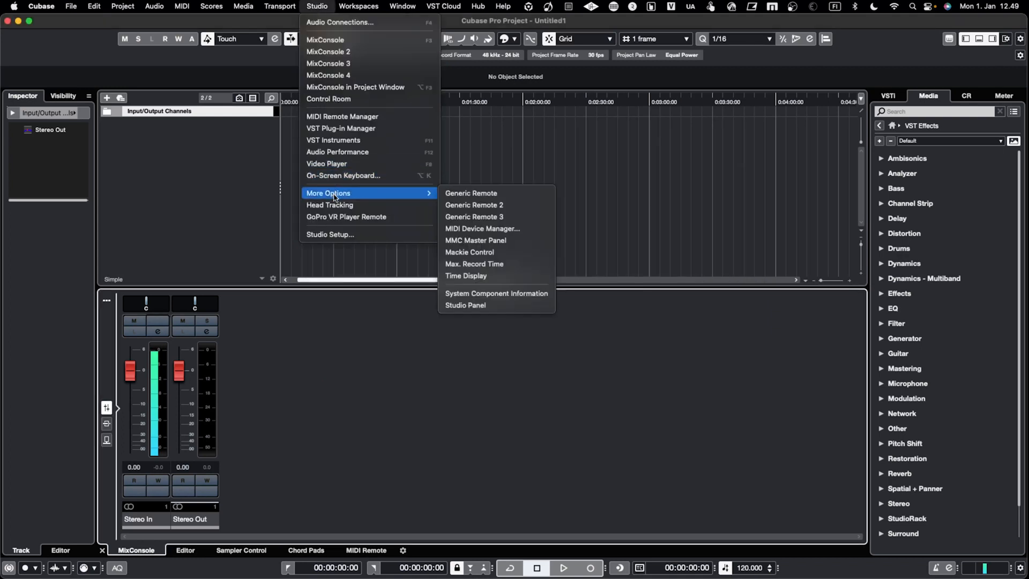
{"action": "left_click", "coordinate": [481, 229]}
{"action": "left_click_drag", "start_coordinate": [475, 186], "coordinate": [476, 162]}
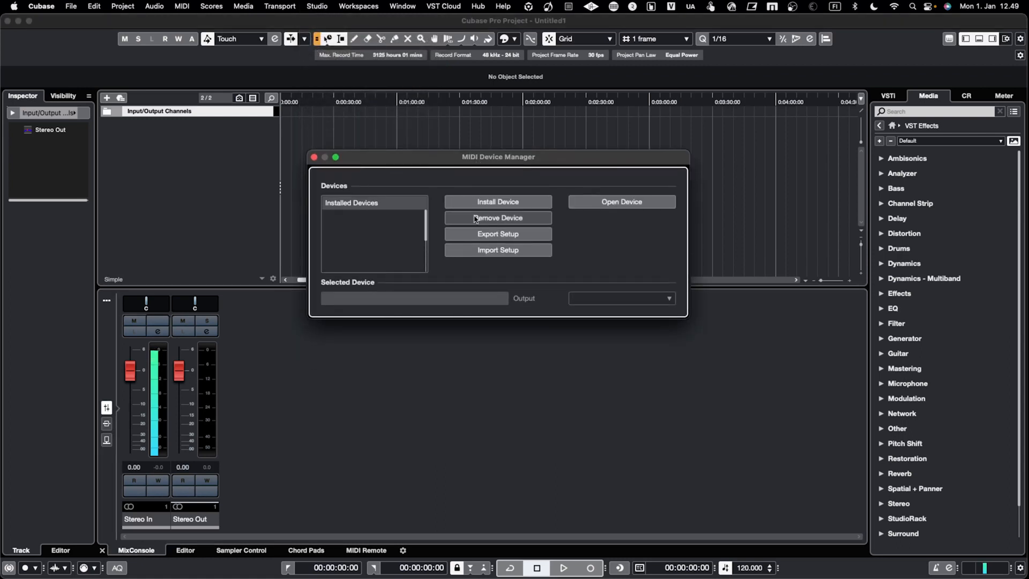
Examine the predefined device scripts offered for installation and the settings for defining a new MIDI device, without installing anything.
{"action": "left_click", "coordinate": [498, 203]}
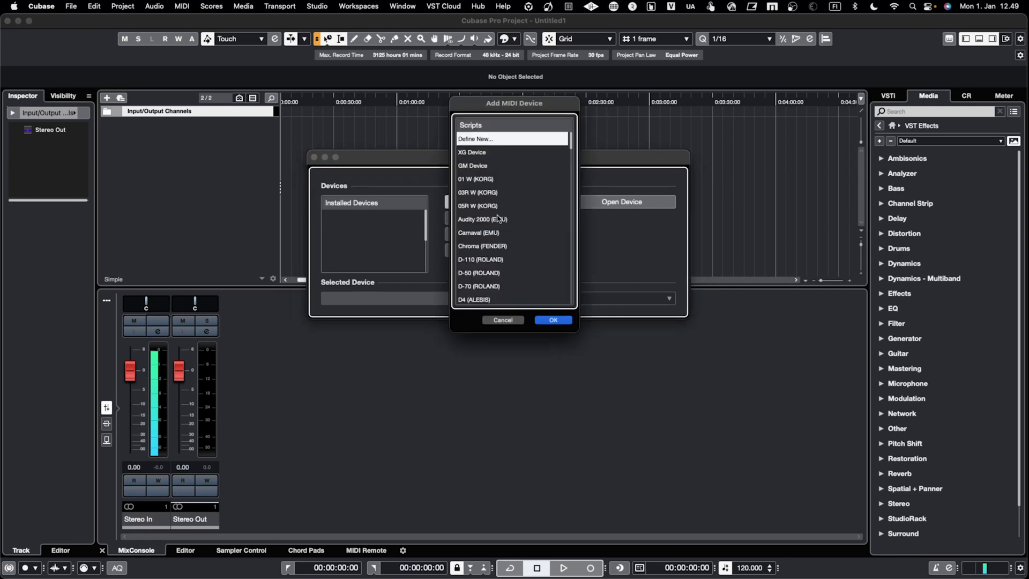
{"action": "scroll", "coordinate": [495, 254], "scroll_direction": "down", "scroll_amount": 10}
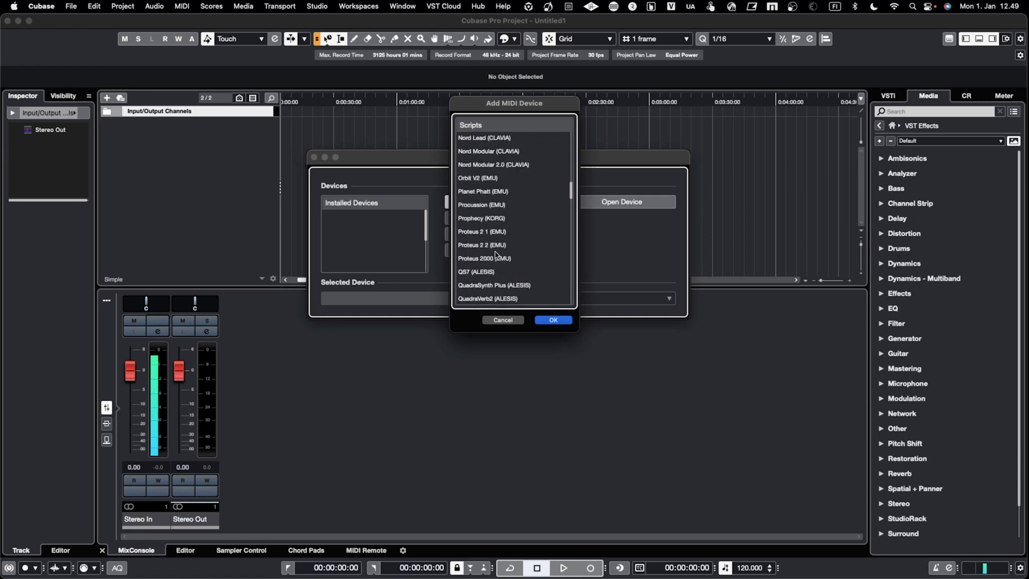
{"action": "scroll", "coordinate": [493, 231], "scroll_direction": "up", "scroll_amount": 10}
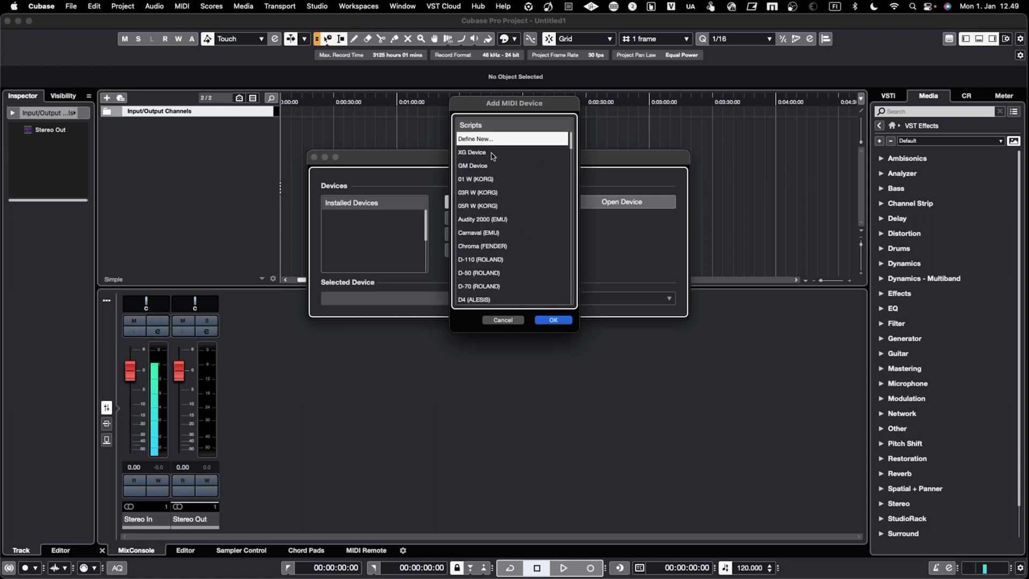
{"action": "scroll", "coordinate": [492, 242], "scroll_direction": "down", "scroll_amount": 20}
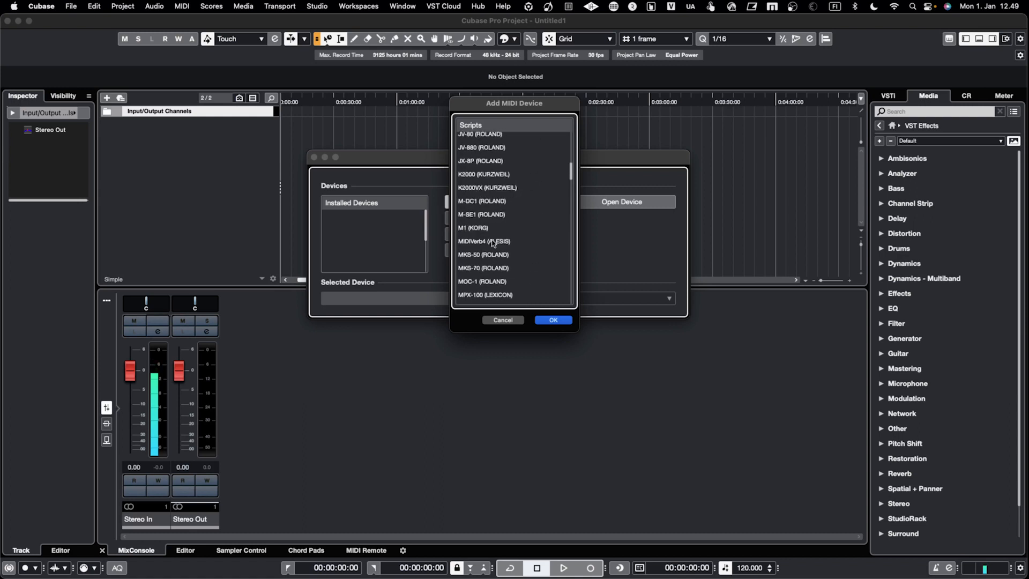
{"action": "scroll", "coordinate": [493, 242], "scroll_direction": "up", "scroll_amount": 20}
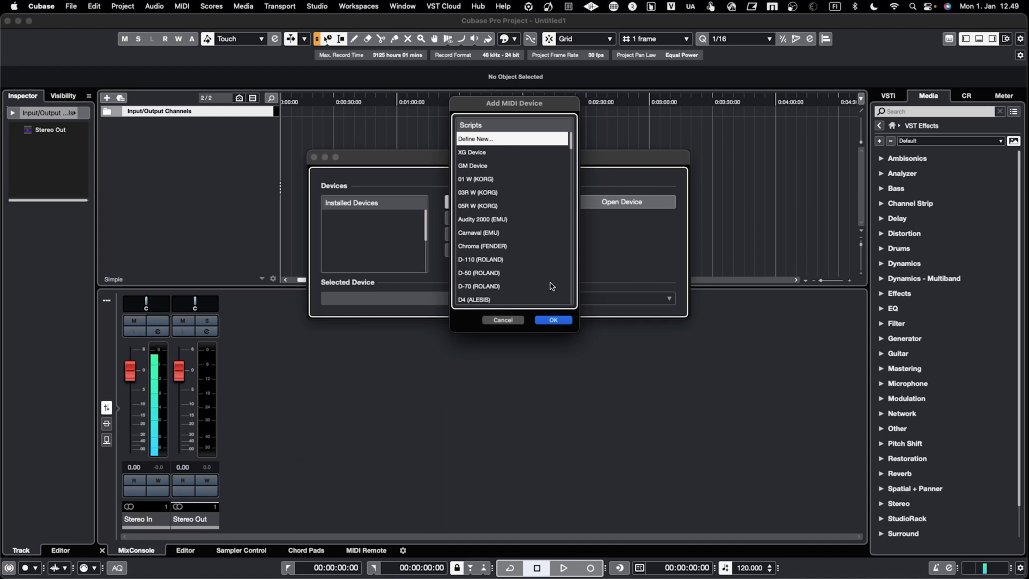
{"action": "left_click", "coordinate": [553, 320]}
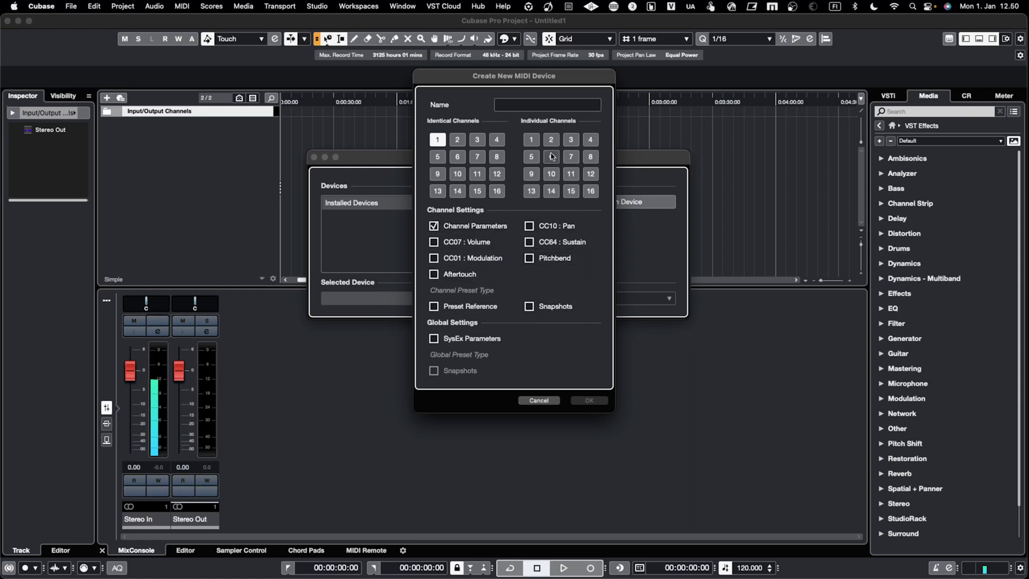
{"action": "left_click", "coordinate": [537, 401]}
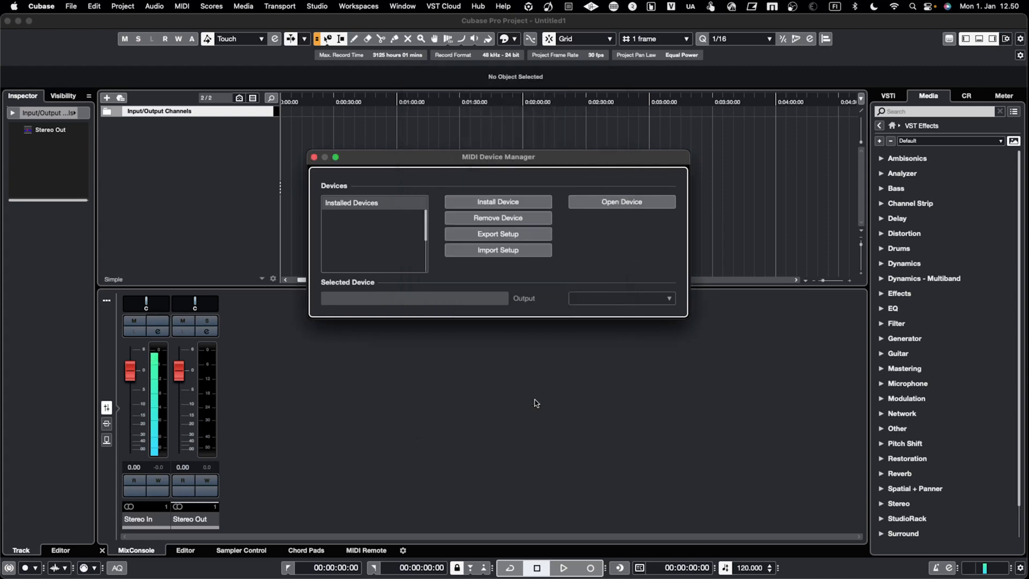
{"action": "left_click", "coordinate": [508, 202]}
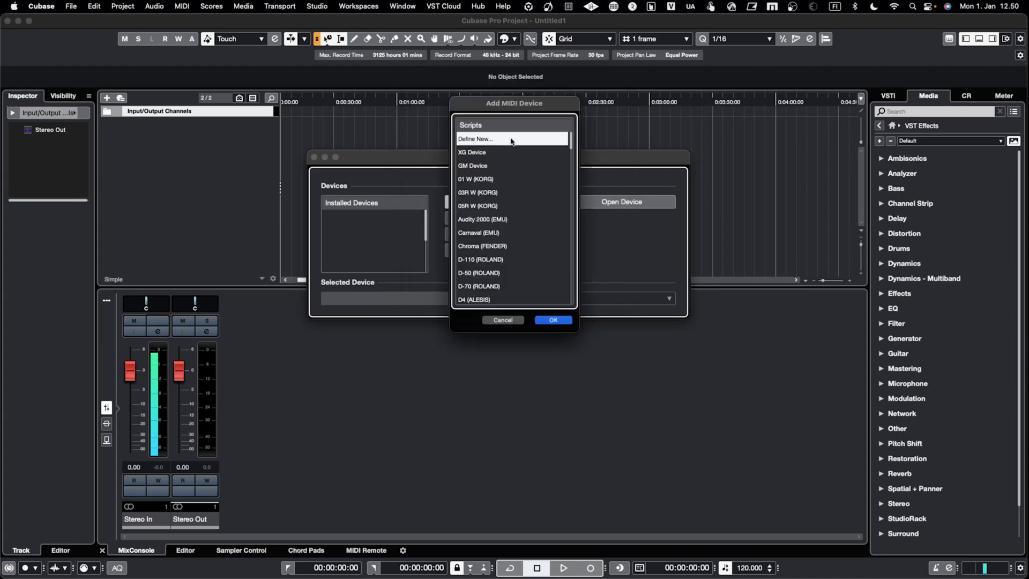
{"action": "left_click", "coordinate": [555, 320]}
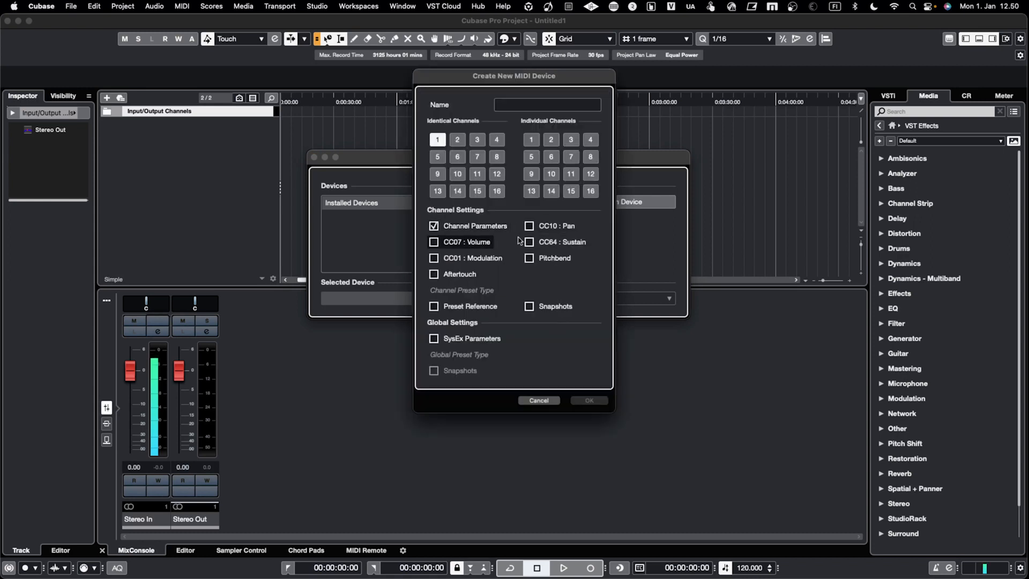
{"action": "left_click", "coordinate": [538, 401]}
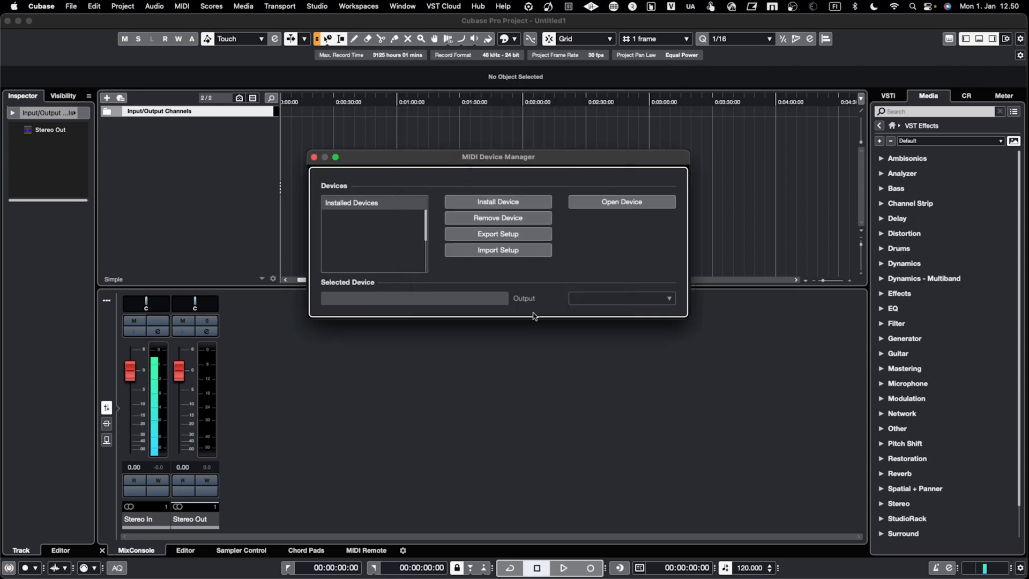
Import the Oberhaim OB-X8 device setup from OB-X8.xml in the MIDI Device folder.
{"action": "left_click", "coordinate": [506, 253]}
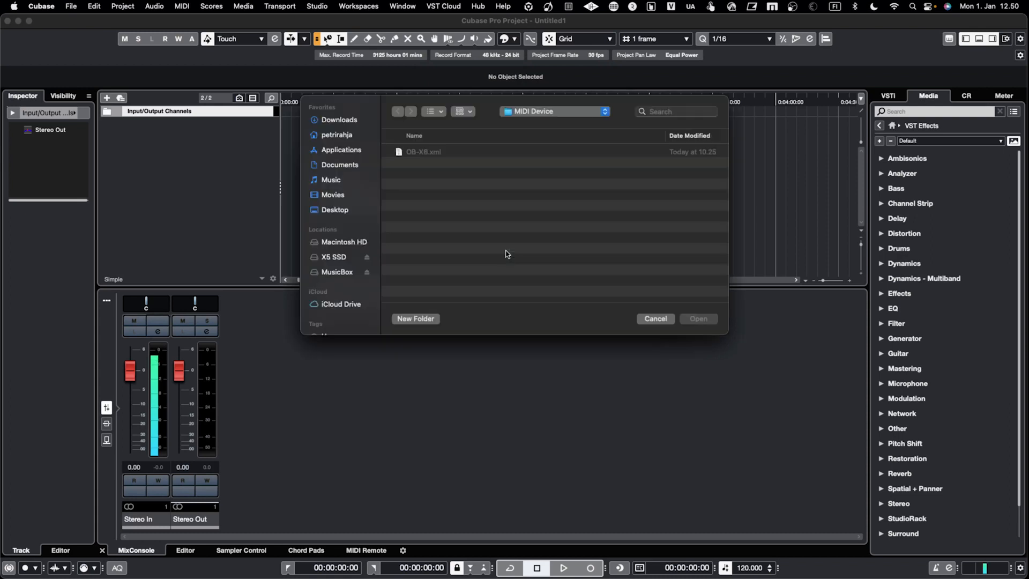
{"action": "left_click", "coordinate": [518, 113]}
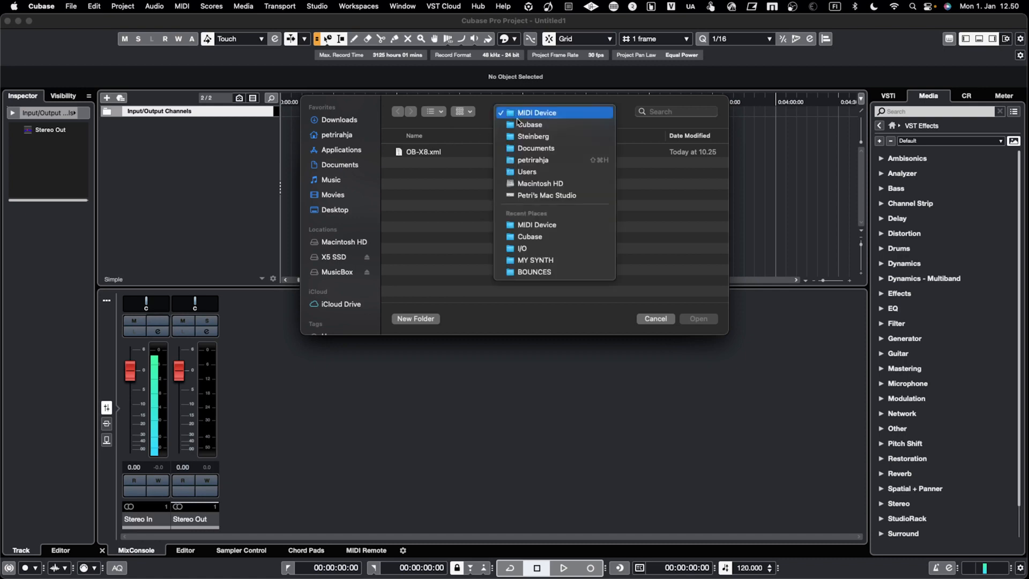
{"action": "left_click", "coordinate": [523, 124]}
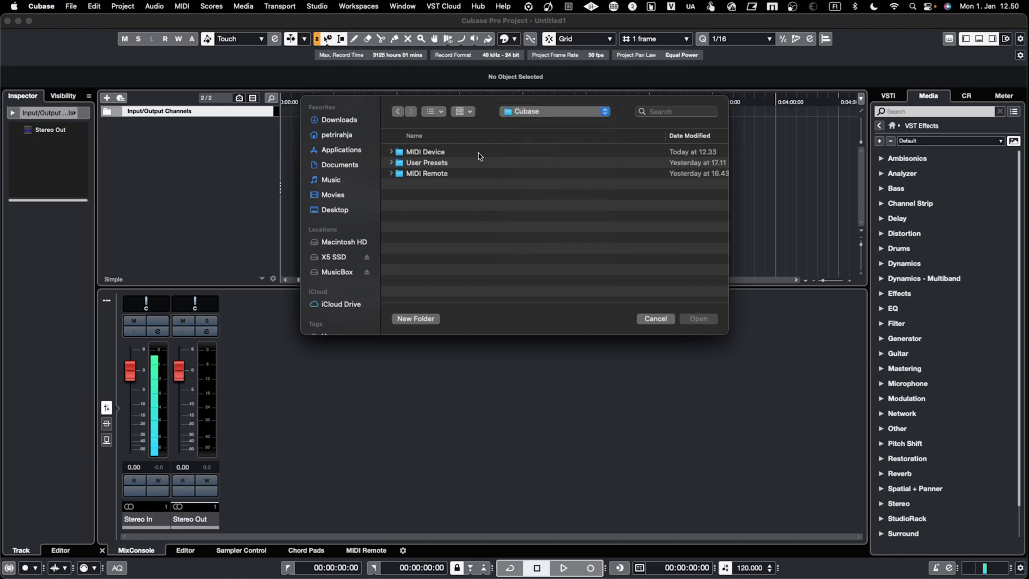
{"action": "double_click", "coordinate": [424, 151]}
{"action": "left_click", "coordinate": [431, 156]}
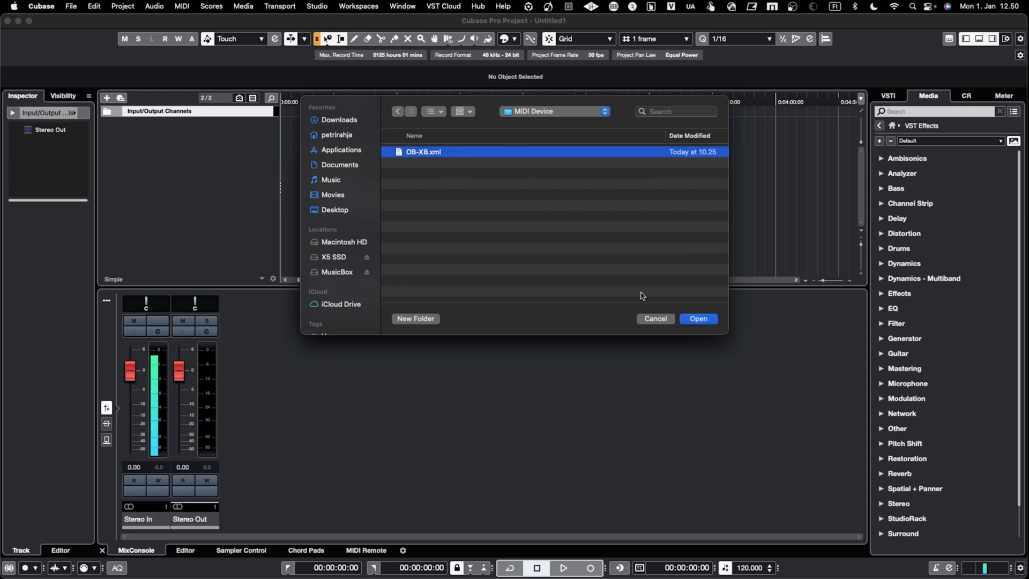
{"action": "left_click", "coordinate": [696, 320]}
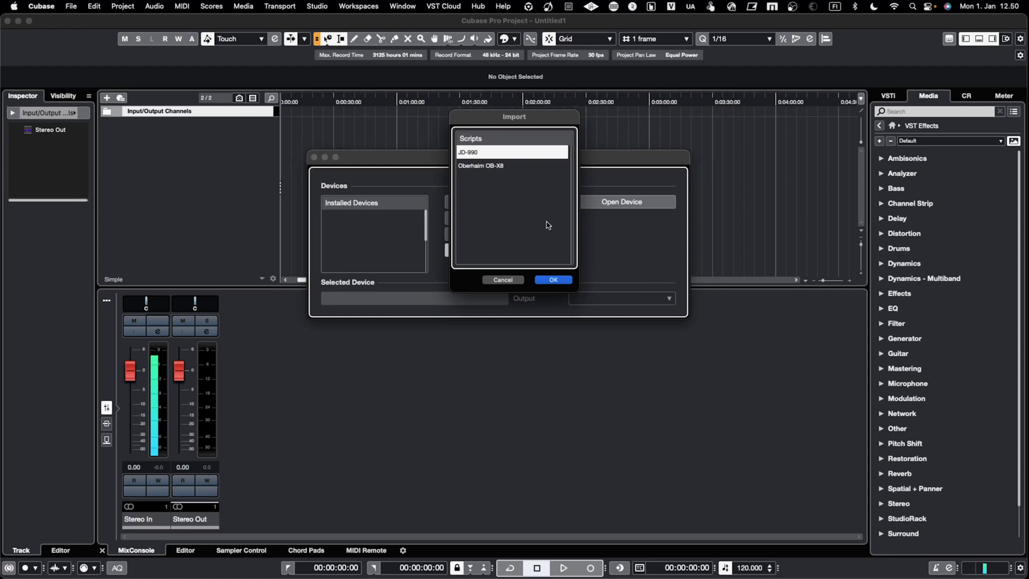
{"action": "left_click", "coordinate": [485, 165]}
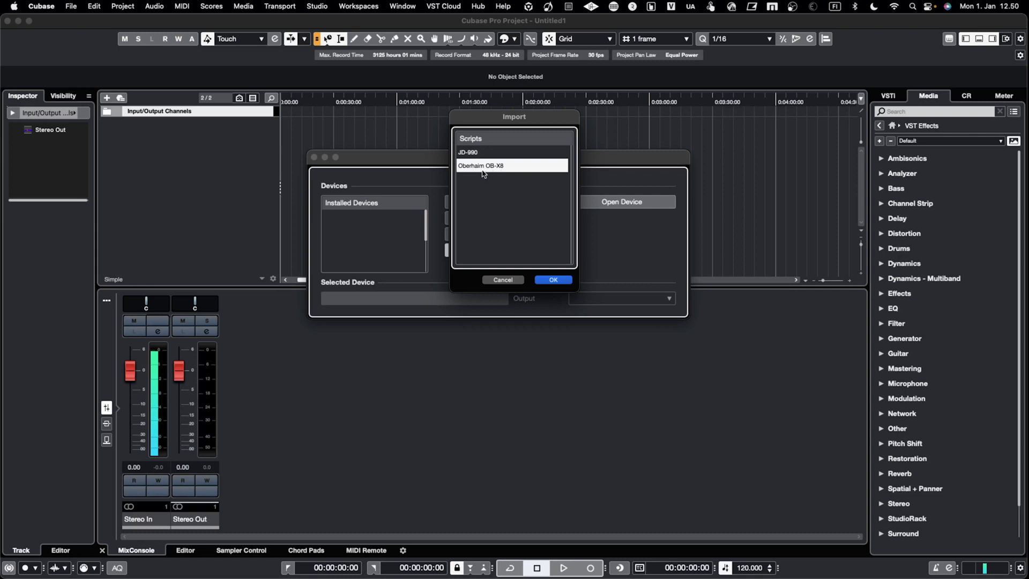
{"action": "left_click", "coordinate": [552, 280]}
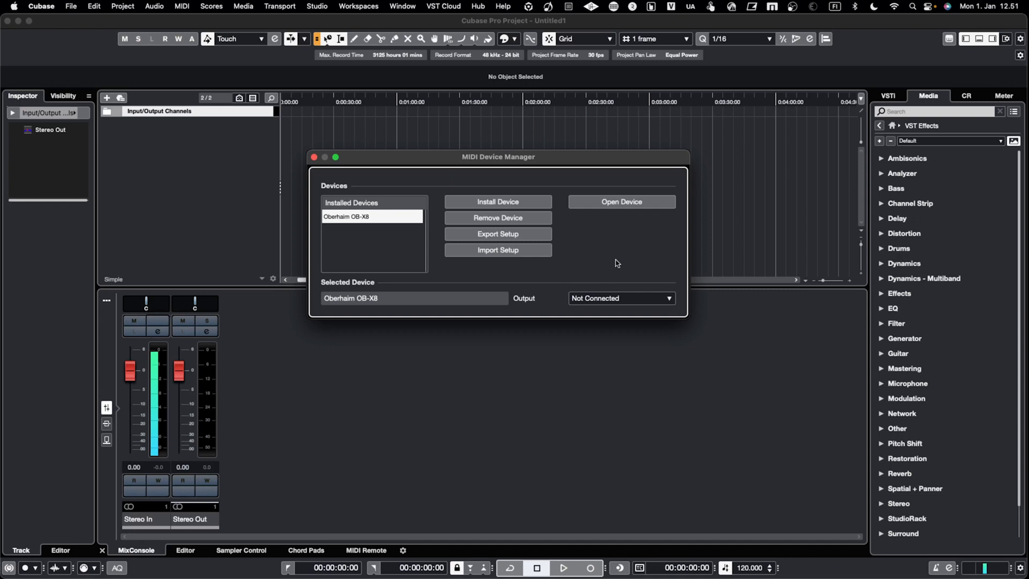
Set the MIDI output of the installed Oberhaim OB-X8 device to OB-X8 and close the device manager.
{"action": "left_click", "coordinate": [600, 299]}
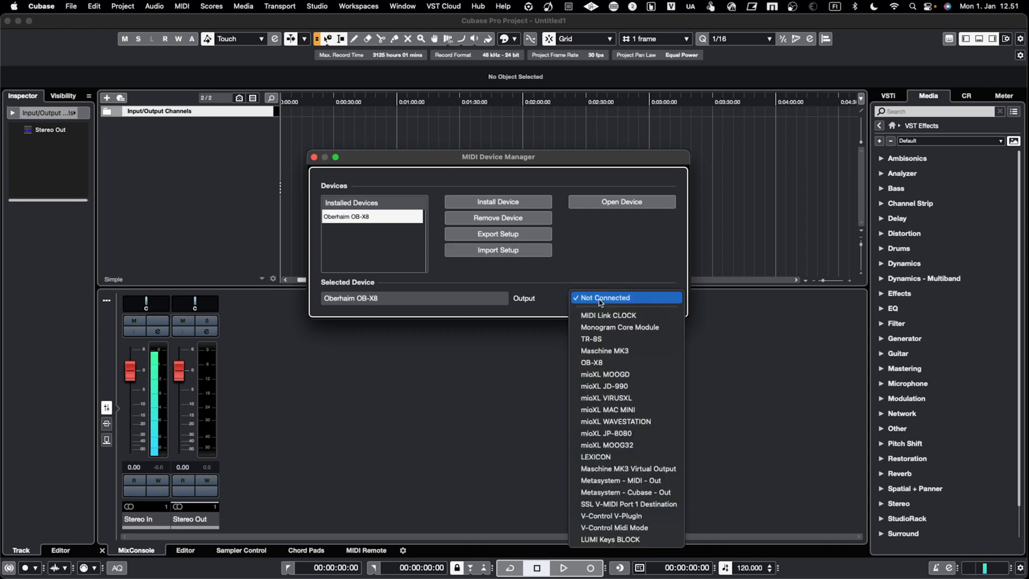
{"action": "left_click", "coordinate": [602, 366]}
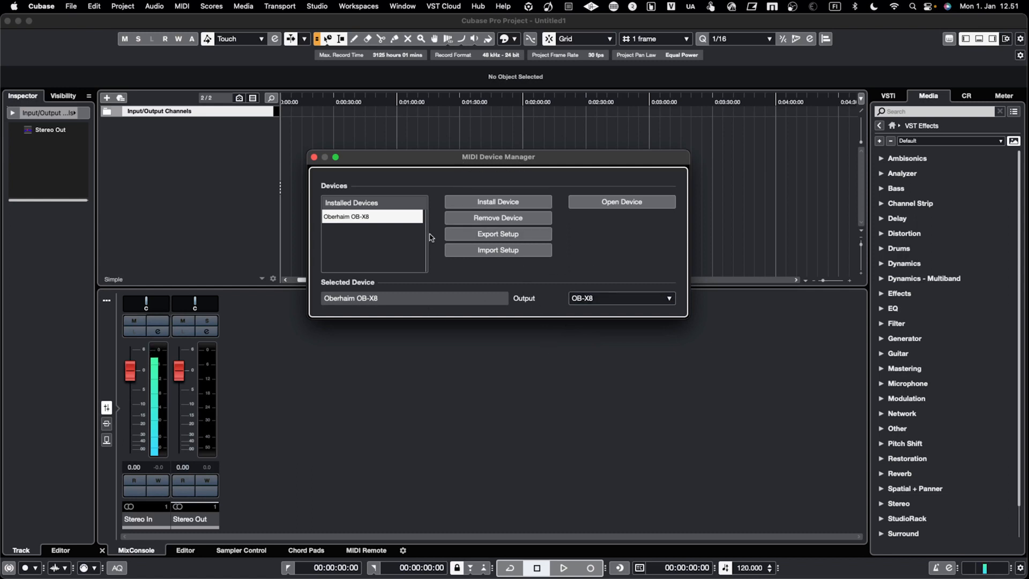
{"action": "left_click", "coordinate": [314, 156]}
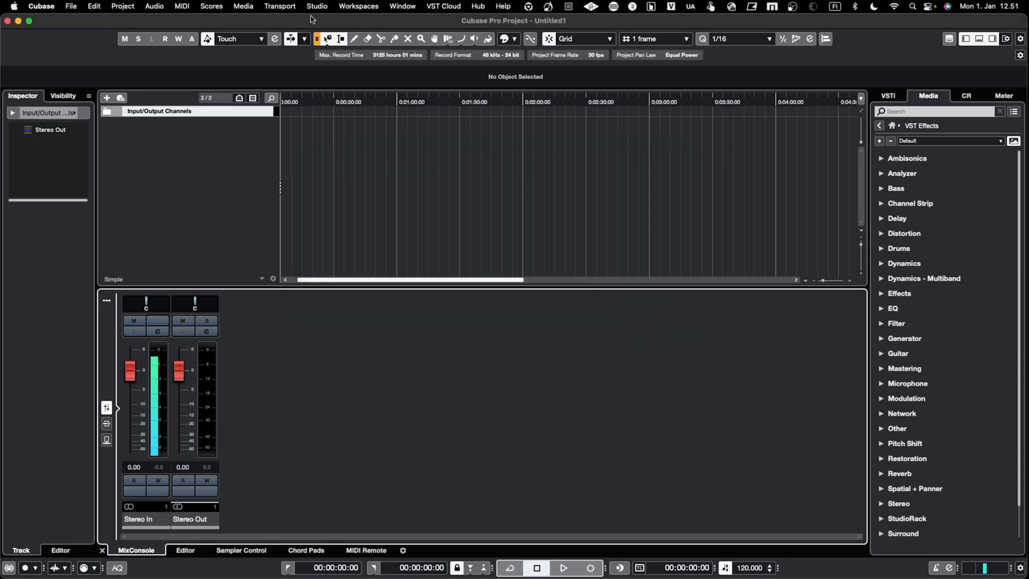
Begin adding an external instrument in the audio connections and name it OB-X8, keeping one stereo return.
{"action": "left_click", "coordinate": [316, 7]}
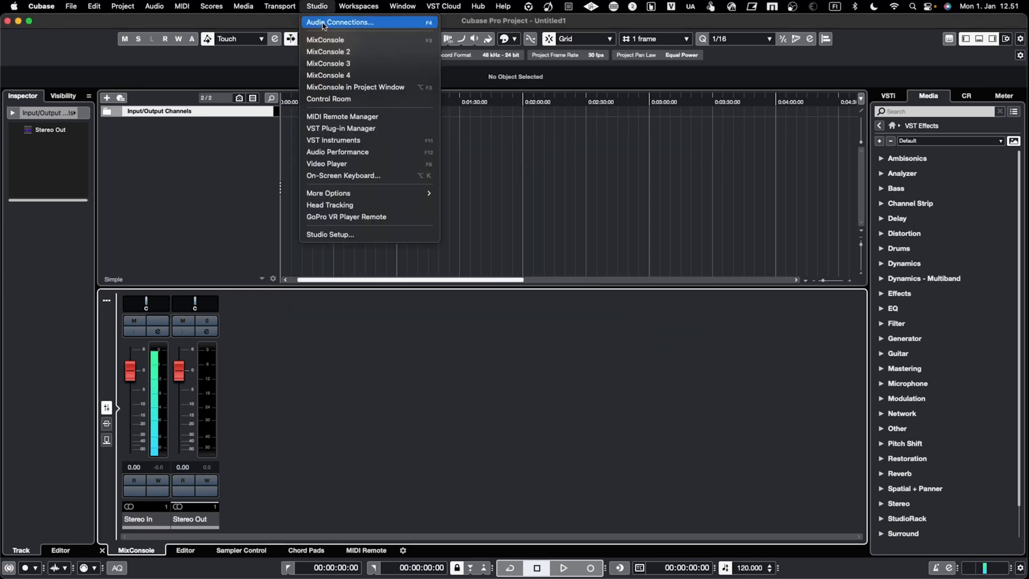
{"action": "left_click", "coordinate": [324, 23]}
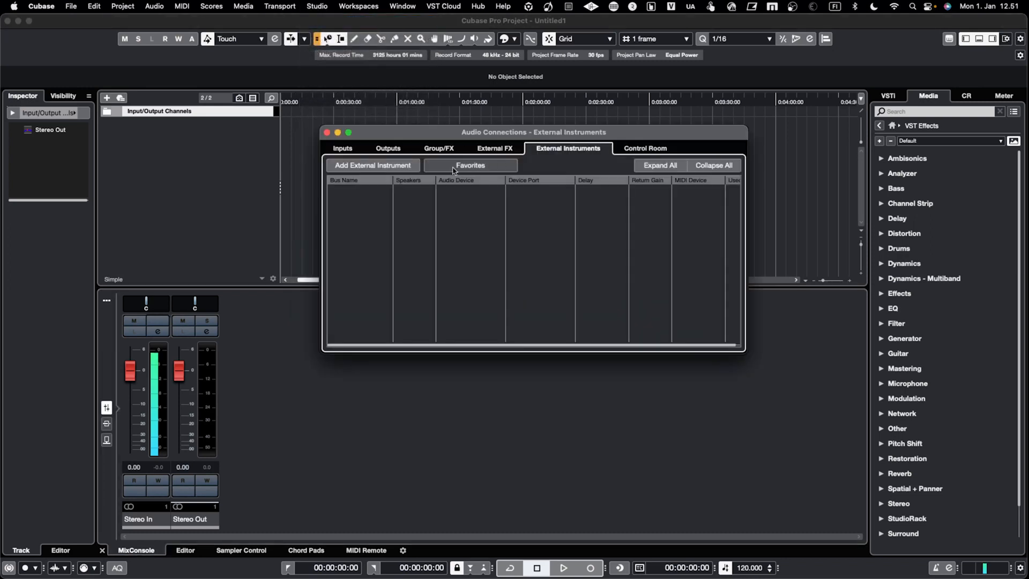
{"action": "left_click", "coordinate": [404, 170]}
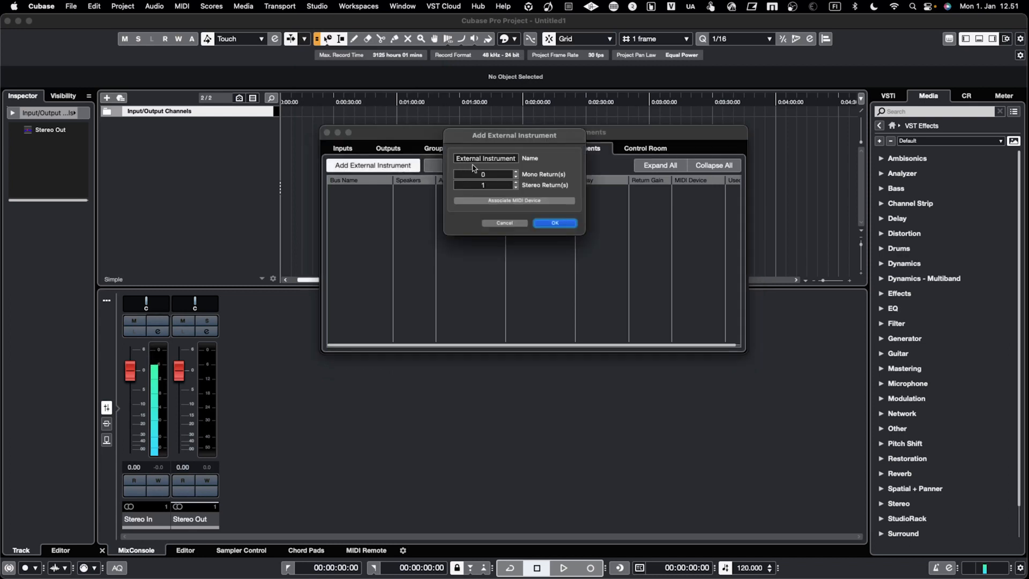
{"action": "left_click", "coordinate": [478, 160]}
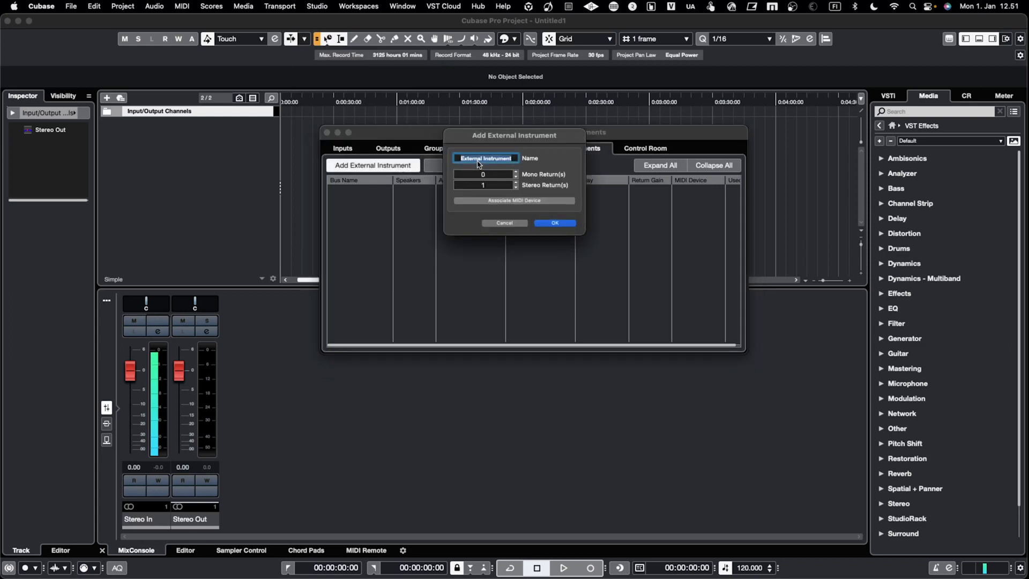
{"action": "type", "text": "OB-X"}
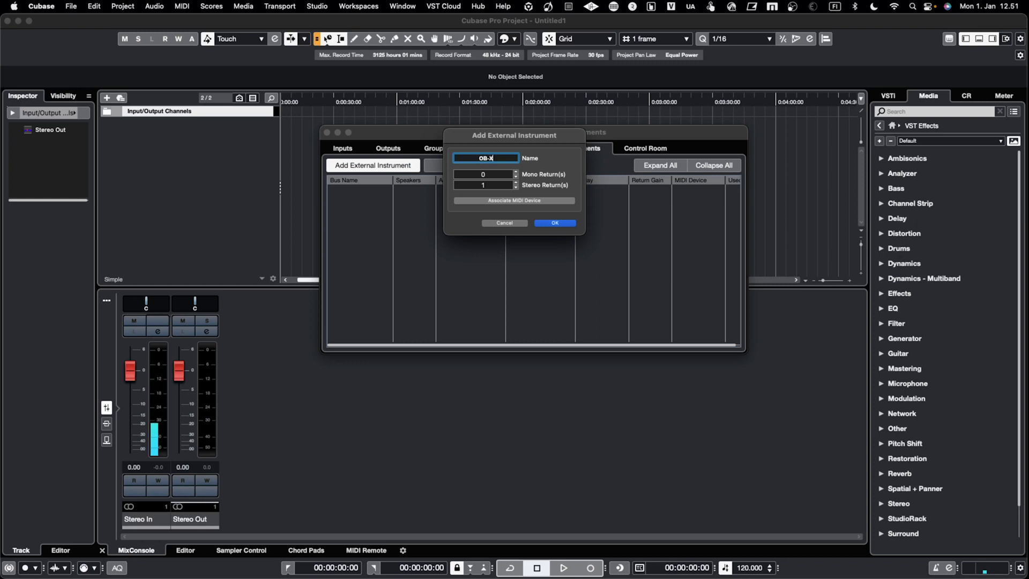
{"action": "type", "text": "a"}
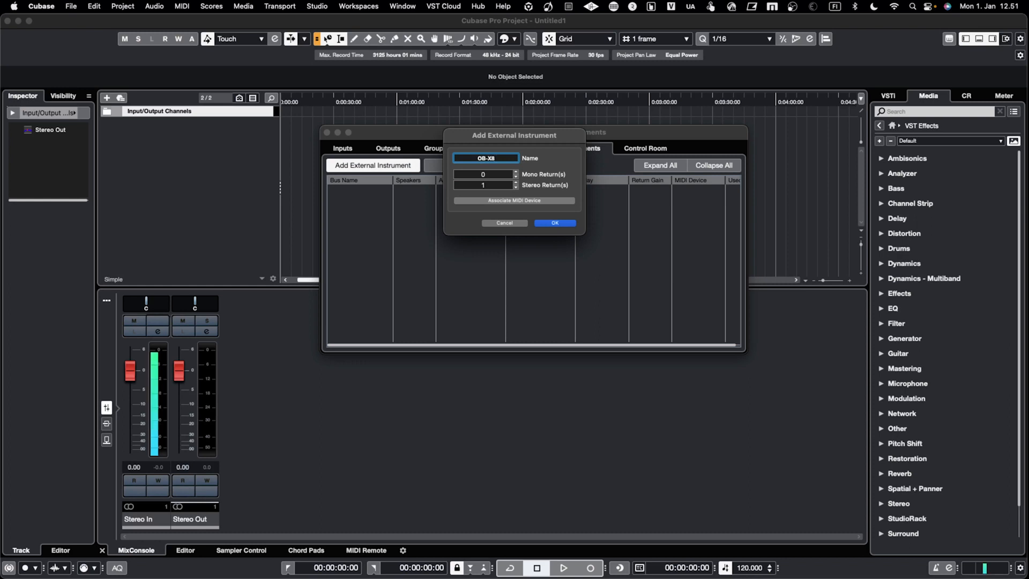
Associate the new external instrument with the Oberhaim OB-X8 MIDI device and confirm its creation.
{"action": "left_click", "coordinate": [518, 202]}
{"action": "mouse_move", "coordinate": [552, 225]}
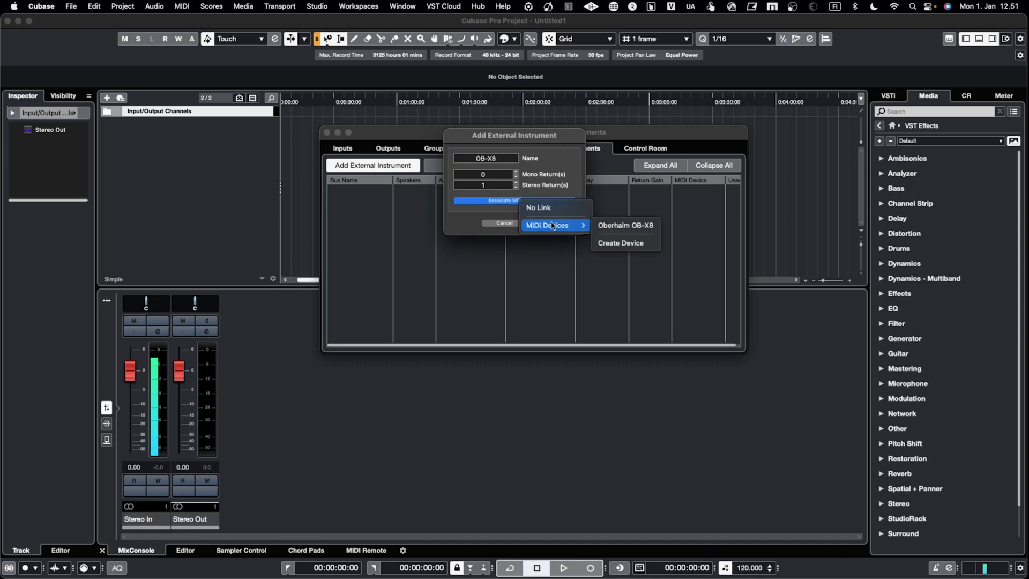
{"action": "left_click", "coordinate": [633, 225]}
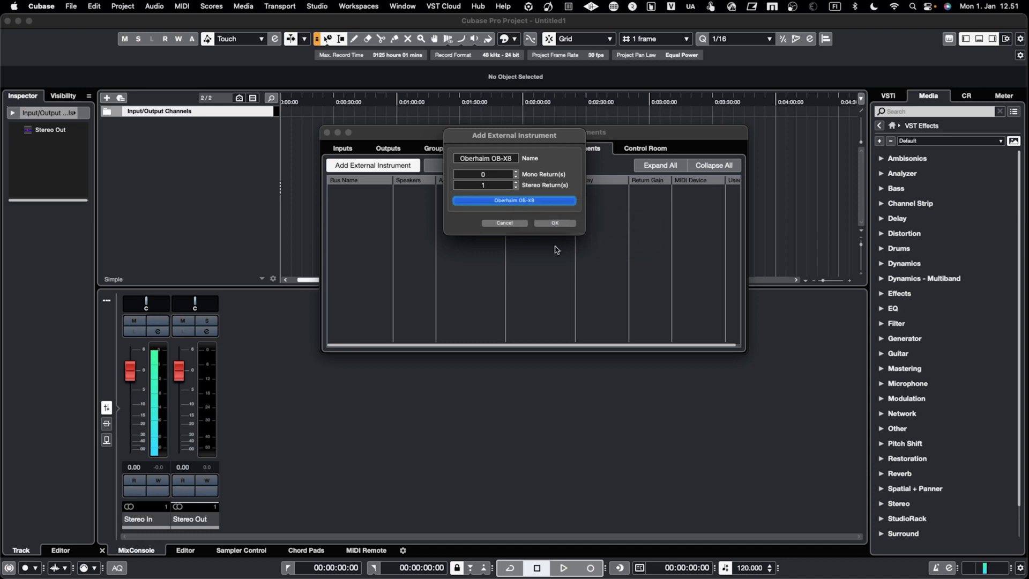
{"action": "left_click", "coordinate": [555, 223]}
Connect the Oberhaim OB-X8 return bus to device ports OB-X8 L for left and OB-X8 R for right, and close the audio connections.
{"action": "key", "text": "Up"}
{"action": "key", "text": "Up"}
{"action": "key", "text": "Down"}
{"action": "key", "text": "Down"}
{"action": "key", "text": "Down"}
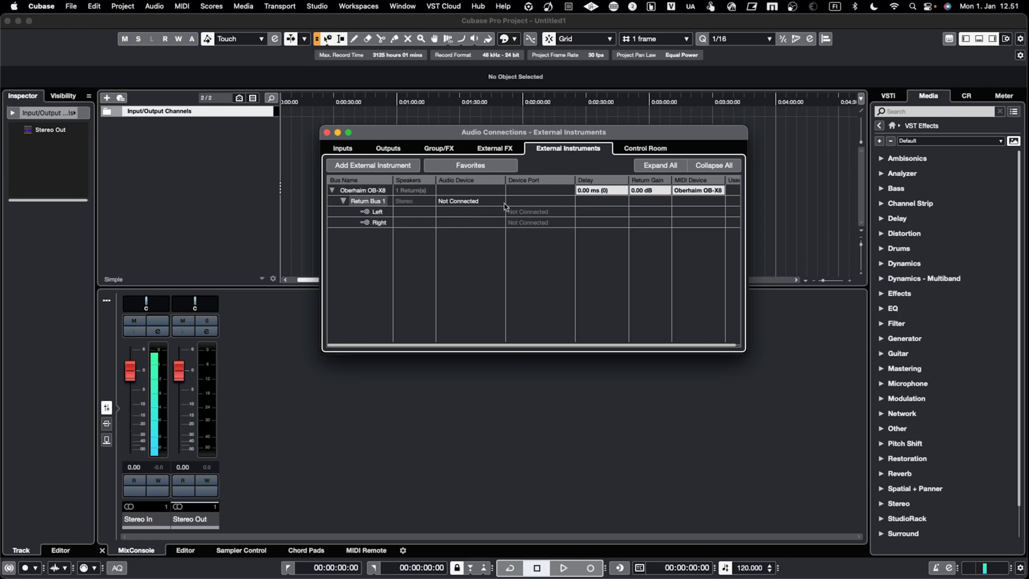
{"action": "left_click", "coordinate": [536, 211]}
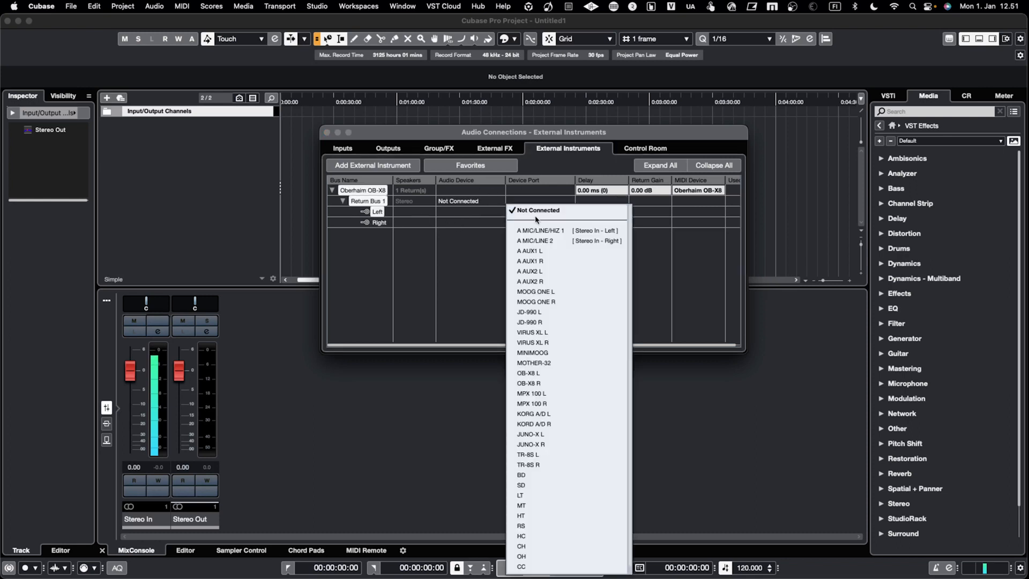
{"action": "left_click", "coordinate": [545, 373]}
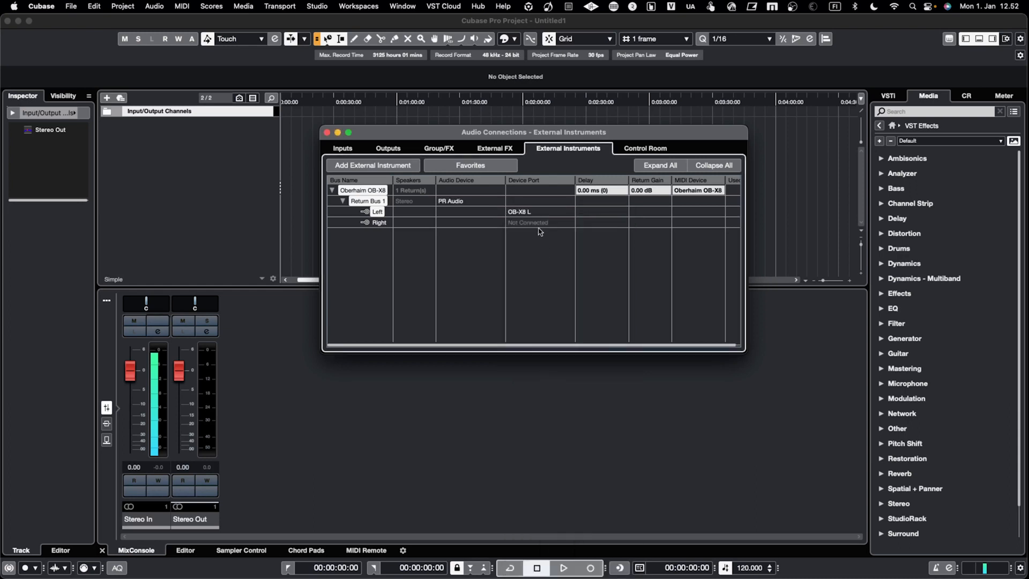
{"action": "left_click", "coordinate": [537, 223]}
{"action": "left_click", "coordinate": [544, 393]}
{"action": "left_click", "coordinate": [327, 133]}
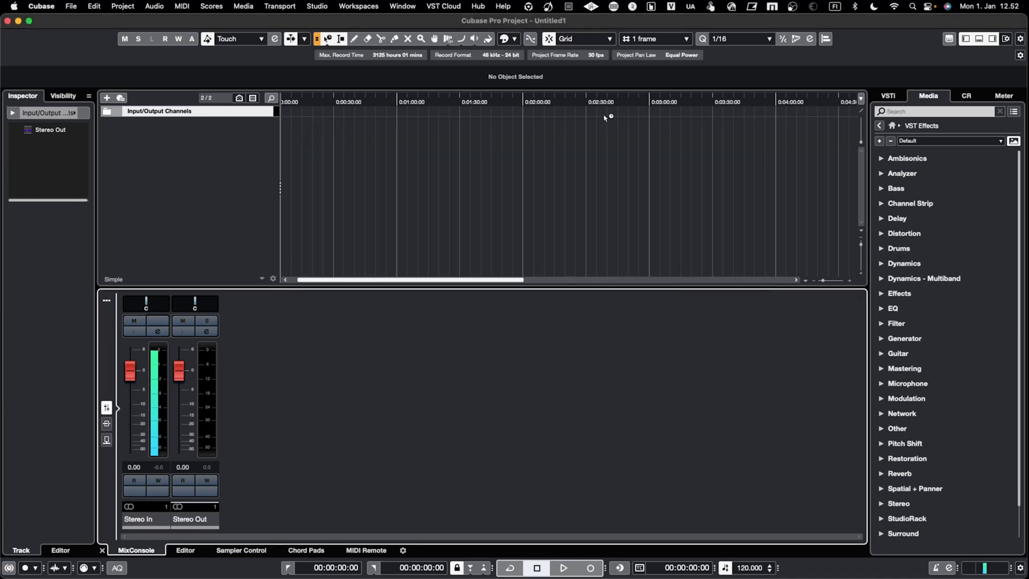
Create an instrument track from the Oberhaim OB-X8 external plug-in among the VST instruments.
{"action": "left_click", "coordinate": [892, 126]}
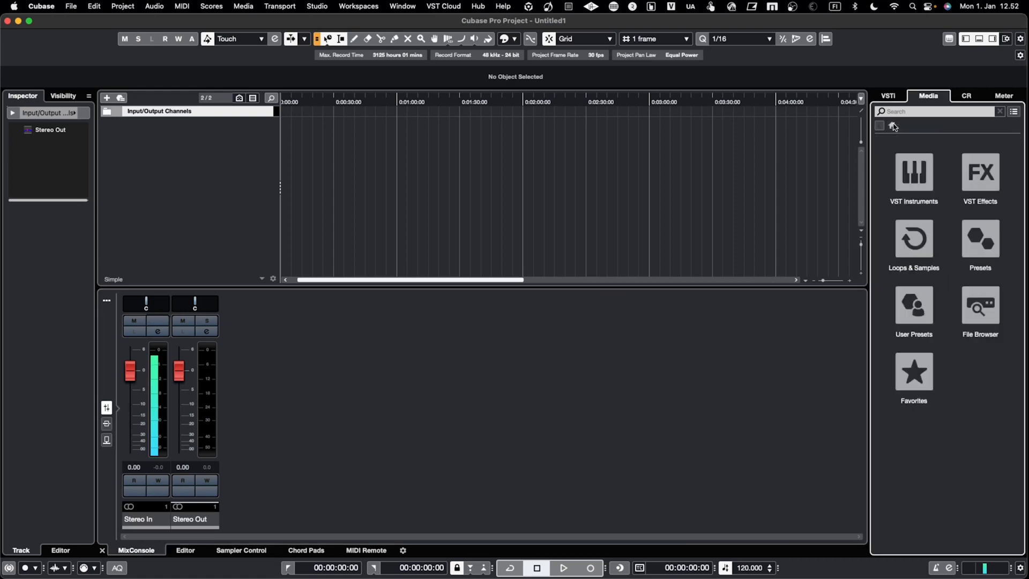
{"action": "left_click", "coordinate": [912, 193]}
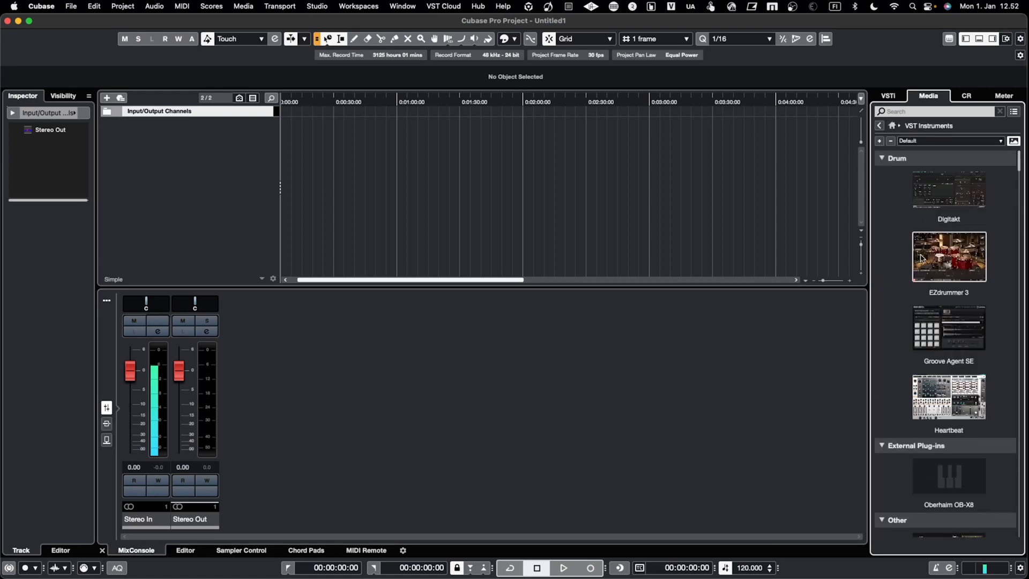
{"action": "scroll", "coordinate": [920, 258], "scroll_direction": "down", "scroll_amount": 5}
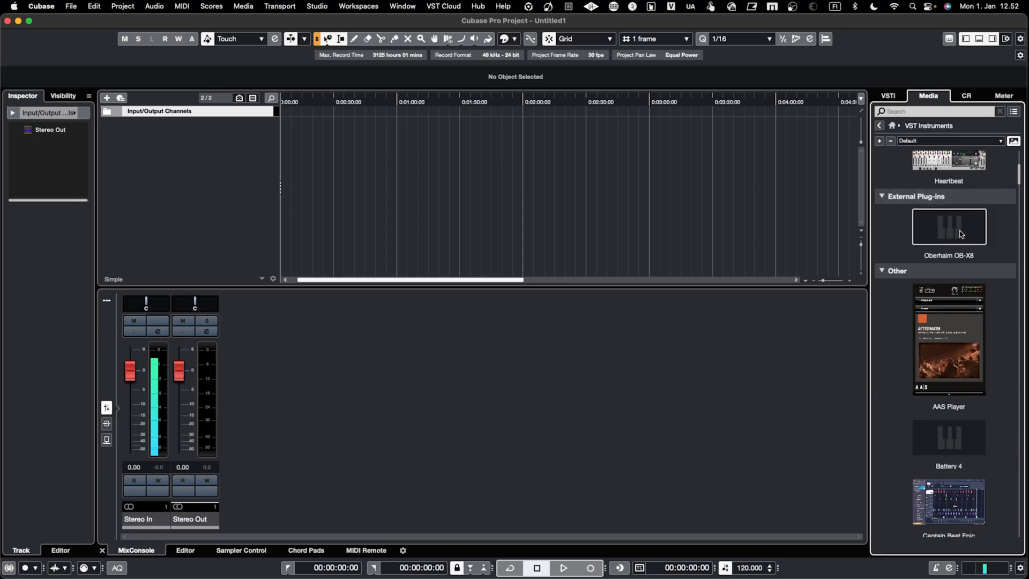
{"action": "left_click_drag", "start_coordinate": [960, 234], "coordinate": [198, 181]}
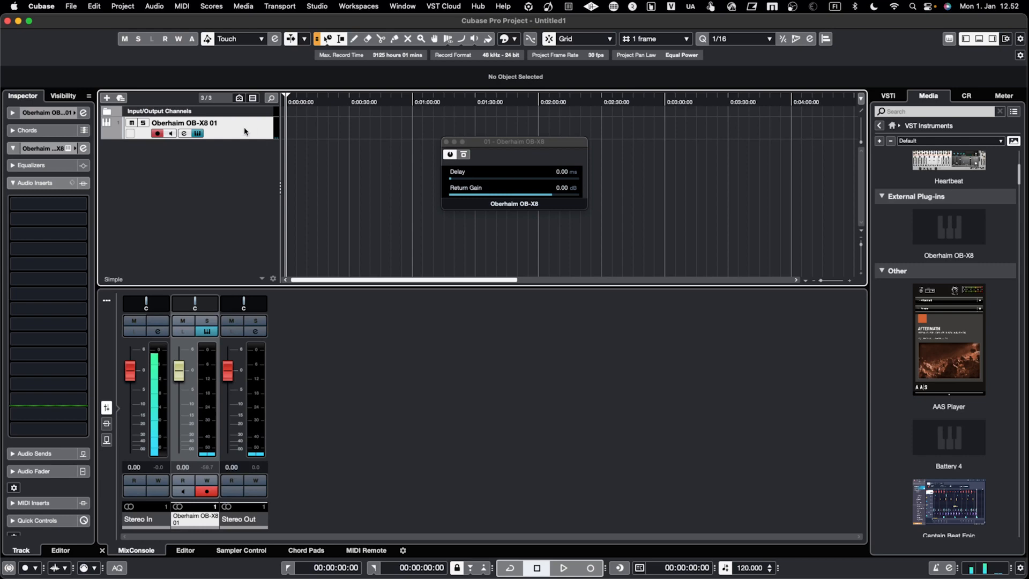
Show the Oberhaim OB-X8 track's basic settings and set its MIDI channel to 10.
{"action": "left_click", "coordinate": [13, 149]}
{"action": "left_click", "coordinate": [13, 149]}
{"action": "left_click", "coordinate": [14, 149]}
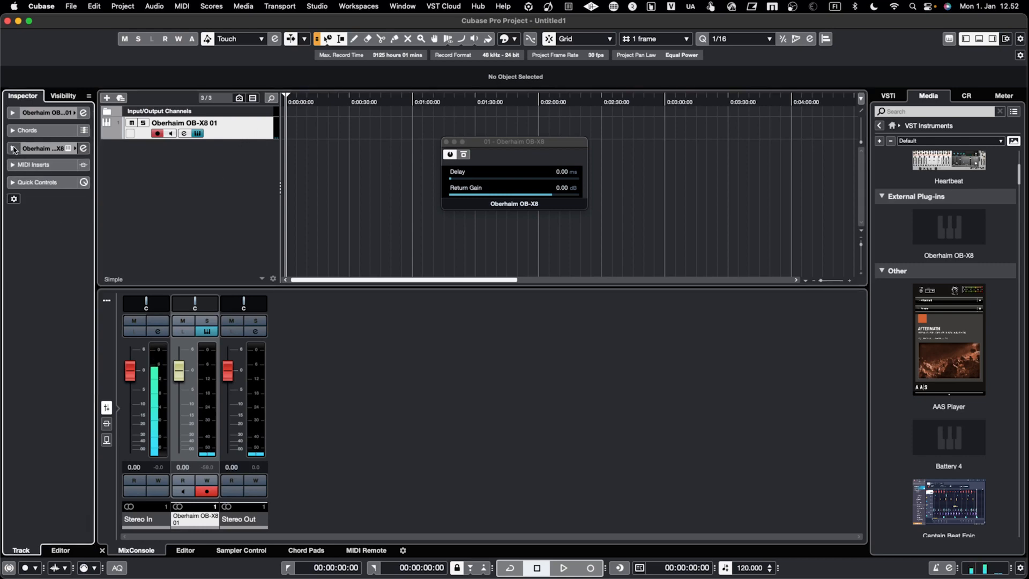
{"action": "left_click", "coordinate": [12, 113]}
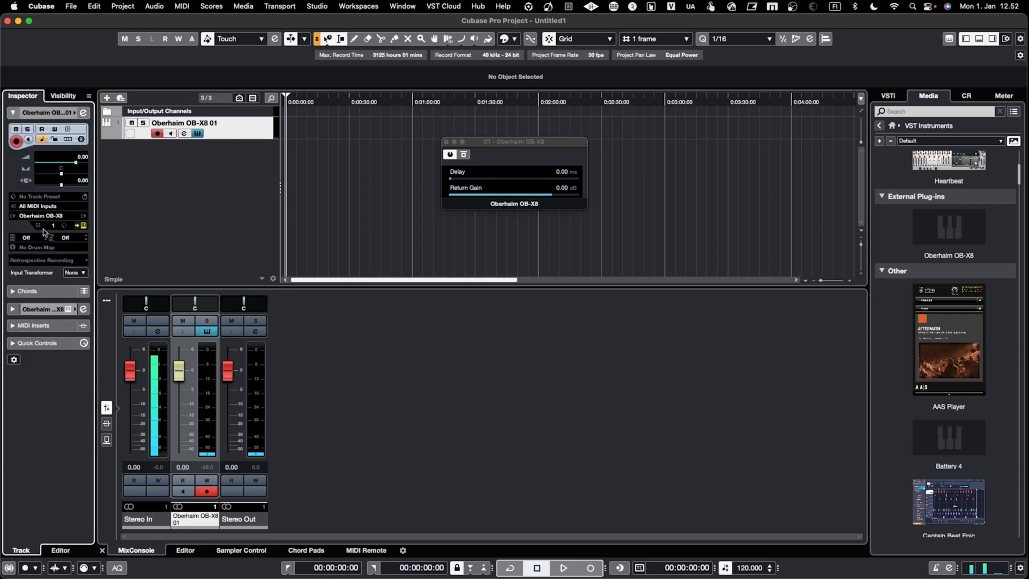
{"action": "left_click", "coordinate": [54, 225]}
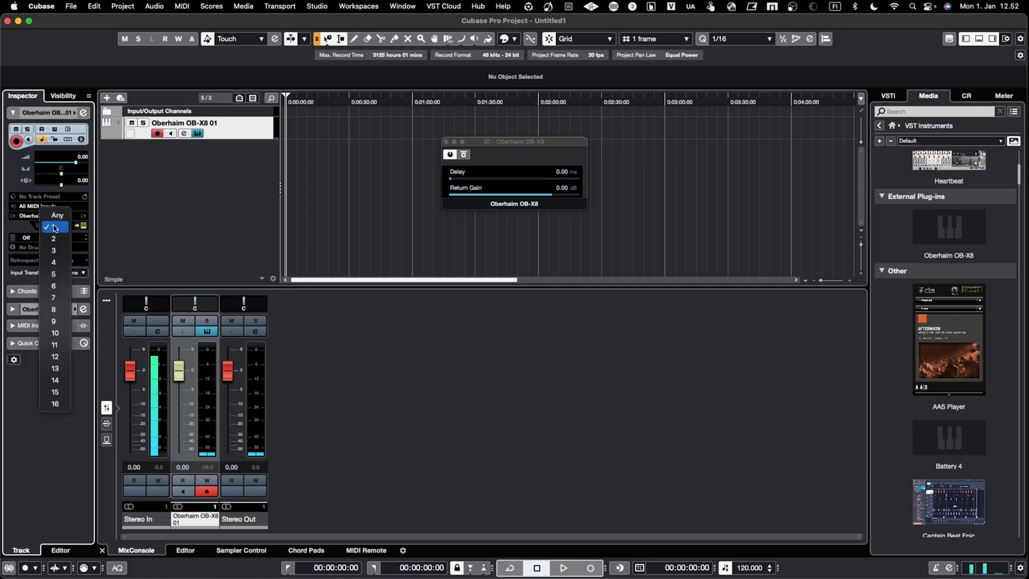
{"action": "left_click", "coordinate": [56, 333]}
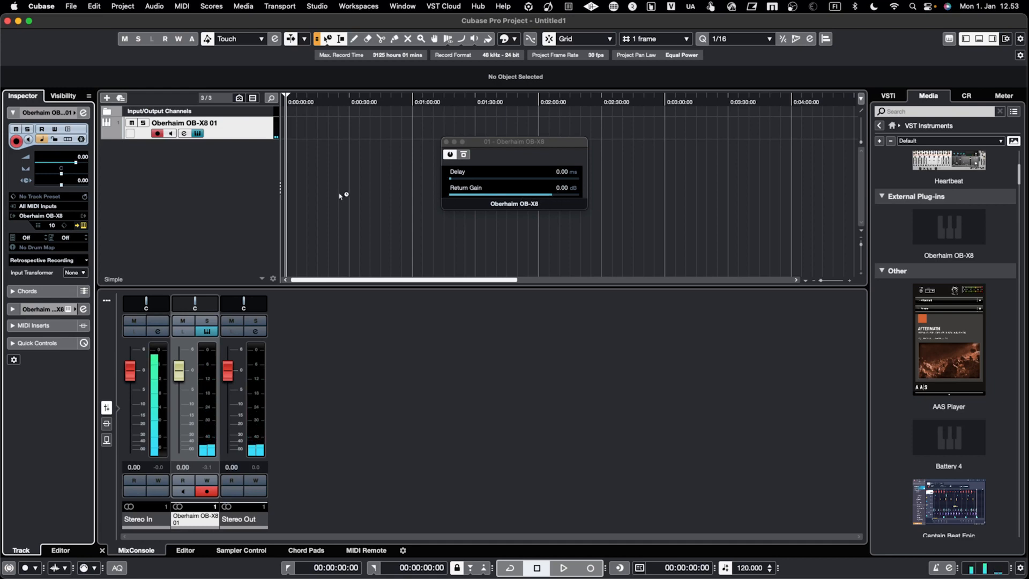
Review the external plug-in's Delay and Return Gain settings from the OB-X8 track and close its window.
{"action": "left_click", "coordinate": [198, 133]}
{"action": "left_click", "coordinate": [198, 133]}
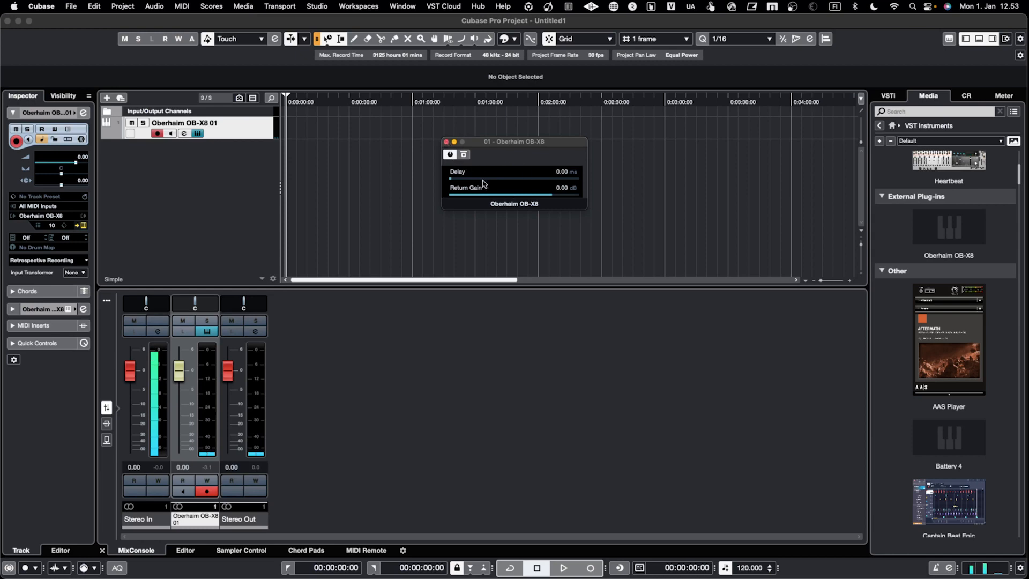
{"action": "left_click", "coordinate": [447, 142]}
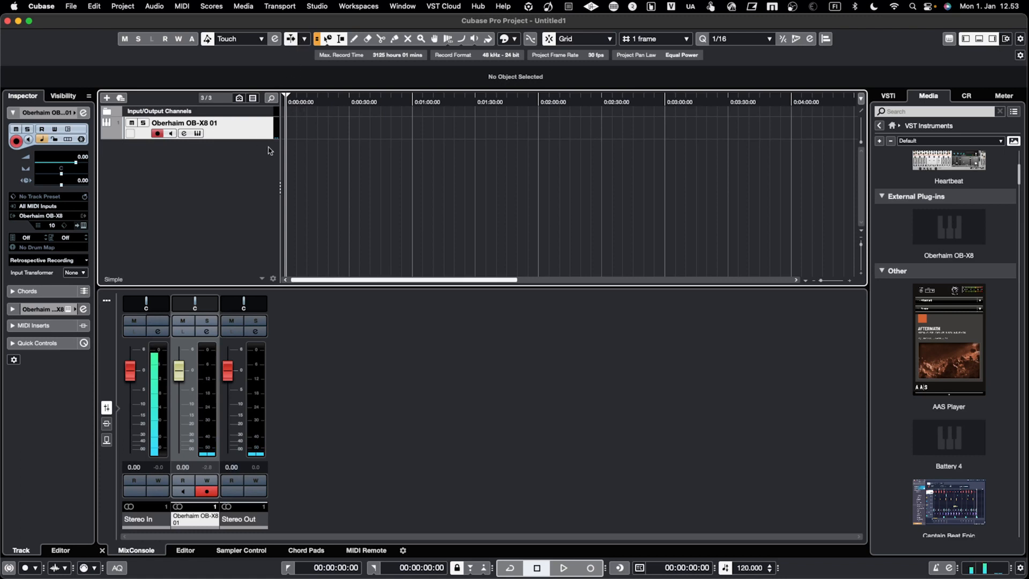
Install the Wavestation AD (KORG) device from the predefined scripts in the MIDI Device Manager.
{"action": "left_click", "coordinate": [312, 8]}
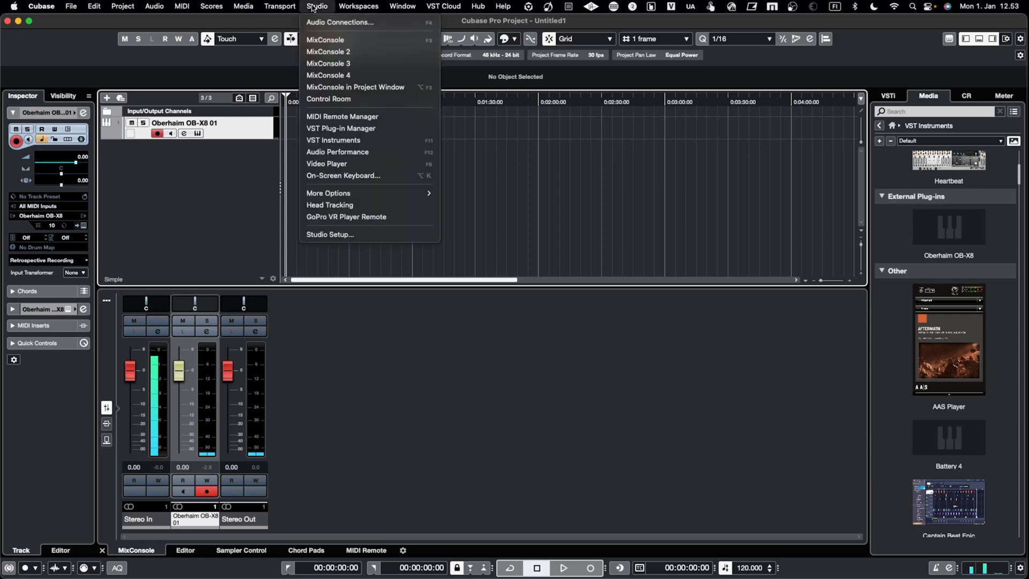
{"action": "mouse_move", "coordinate": [390, 195]}
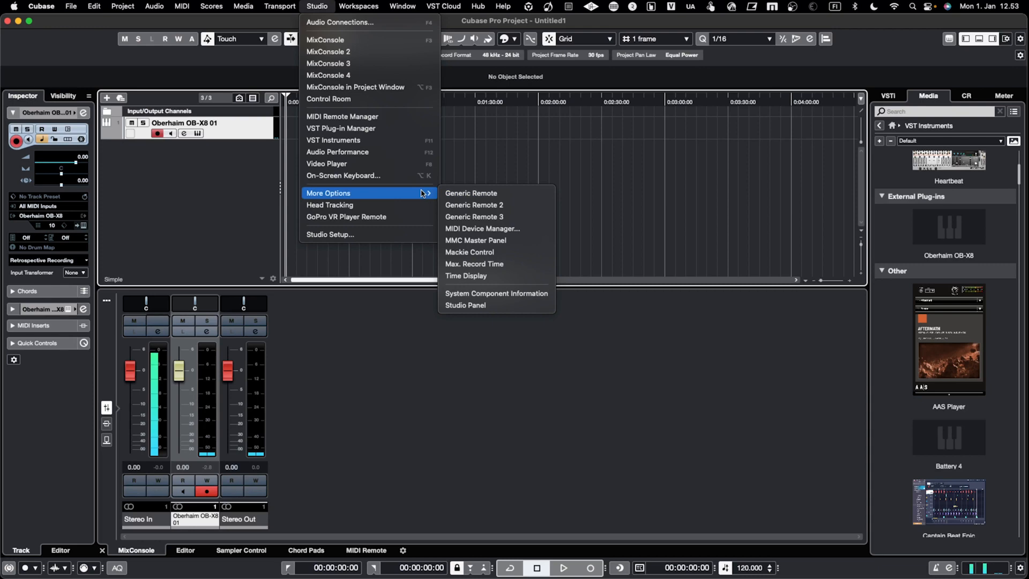
{"action": "left_click", "coordinate": [489, 229]}
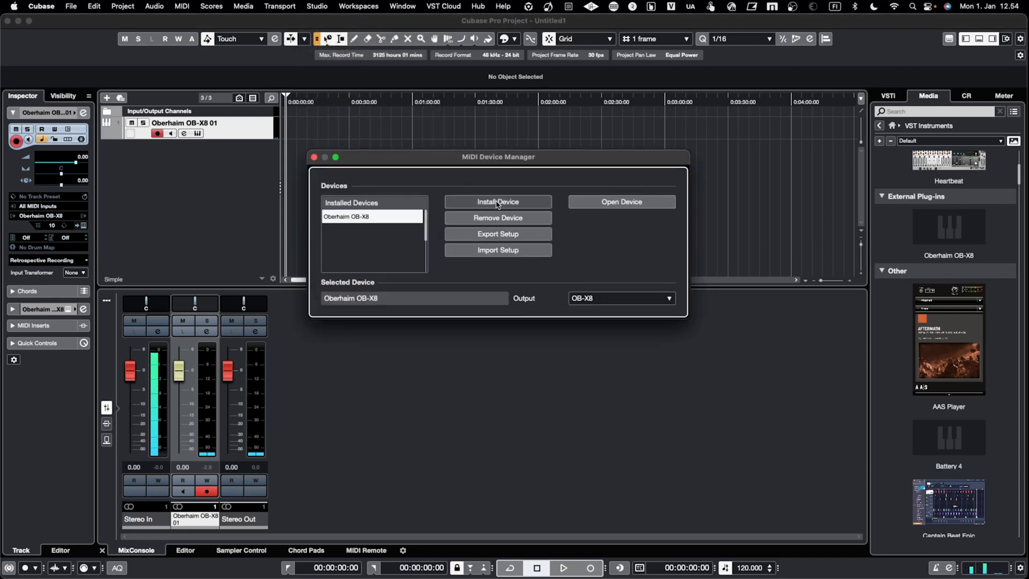
{"action": "left_click", "coordinate": [504, 204]}
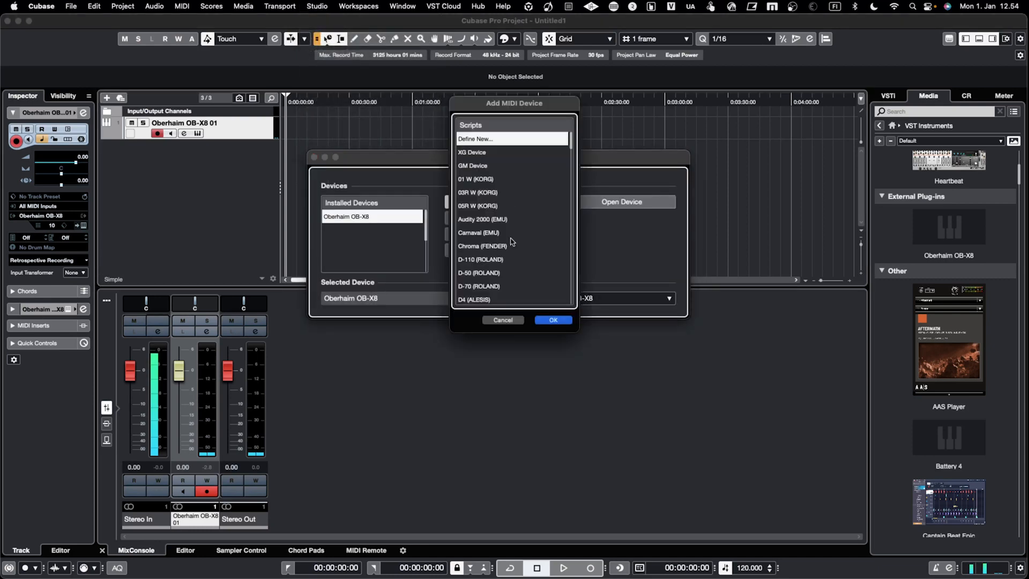
{"action": "scroll", "coordinate": [520, 261], "scroll_direction": "down", "scroll_amount": 3}
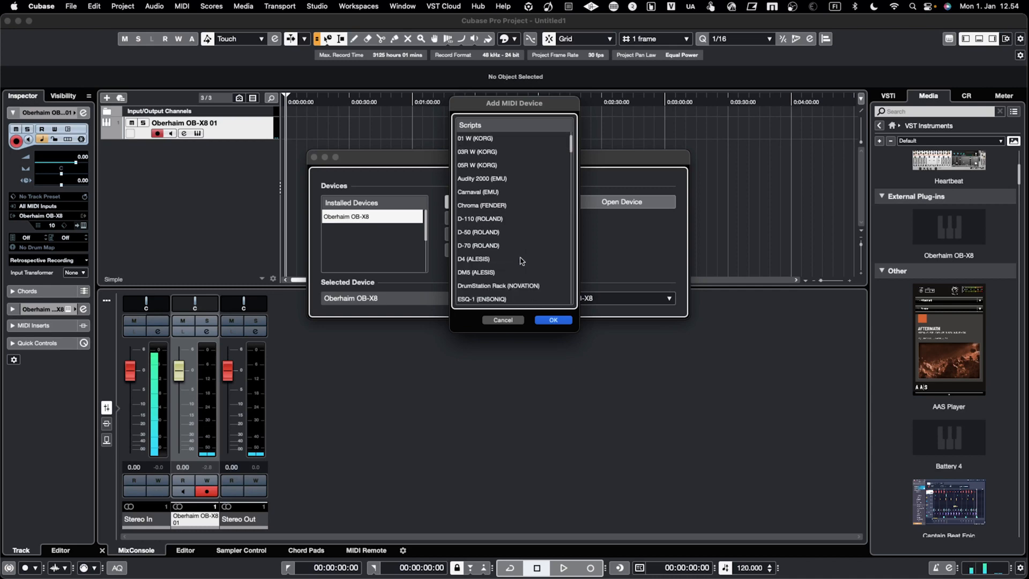
{"action": "left_click_drag", "start_coordinate": [570, 144], "coordinate": [592, 216]}
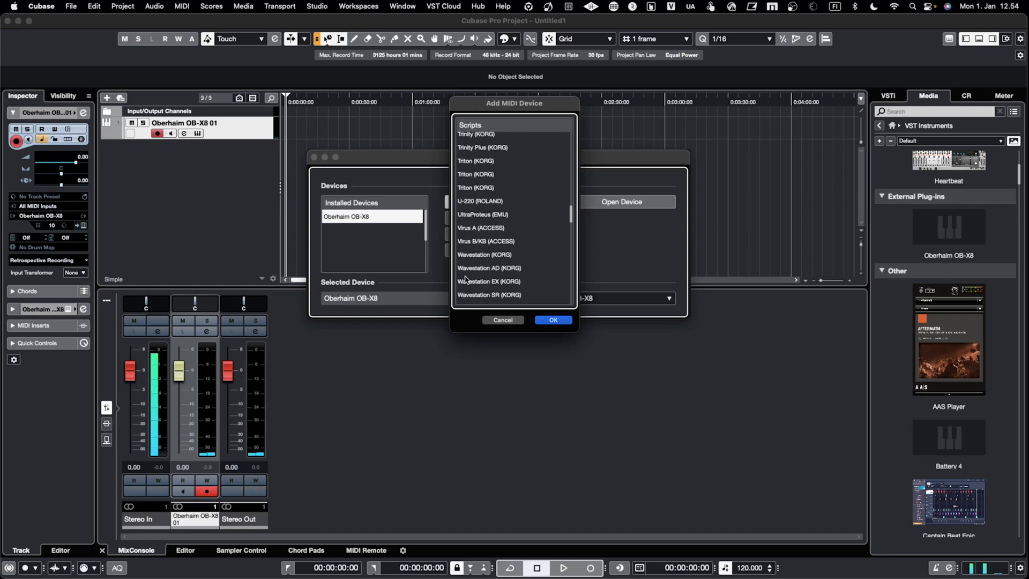
{"action": "left_click", "coordinate": [485, 270]}
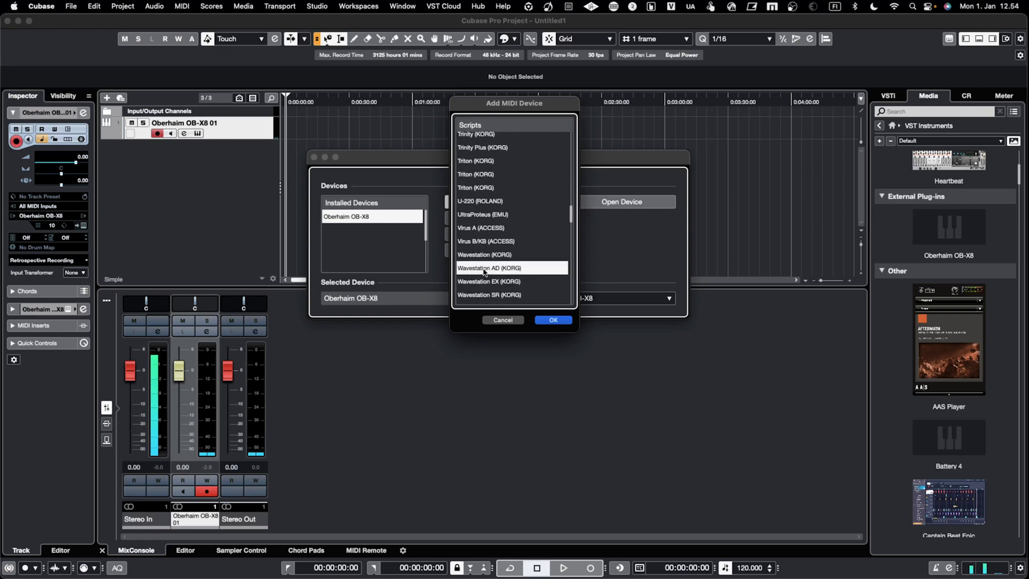
{"action": "left_click", "coordinate": [552, 320]}
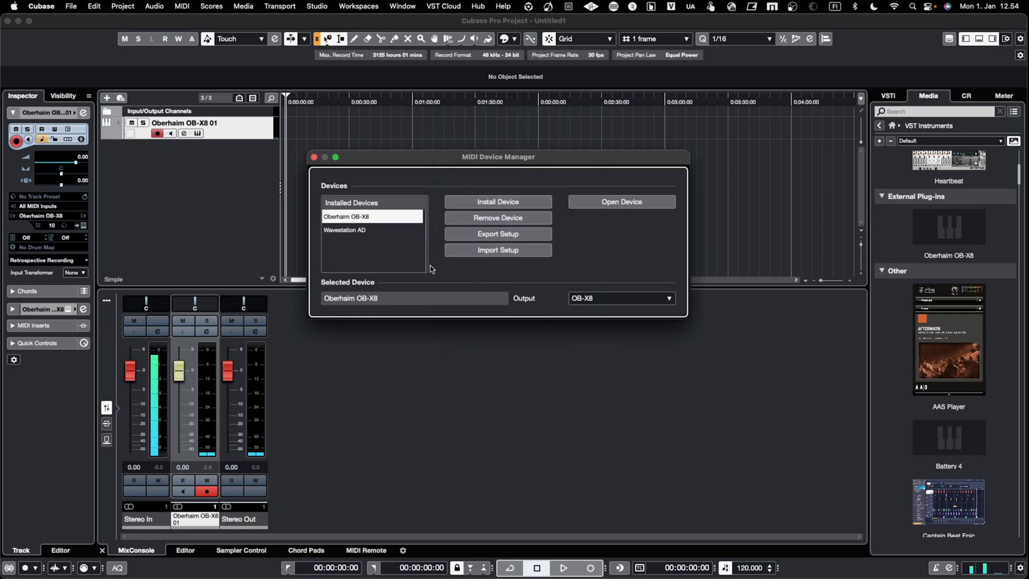
Set the Wavestation AD's MIDI output to mioXL WAVESTATION and close the device manager.
{"action": "left_click", "coordinate": [384, 234]}
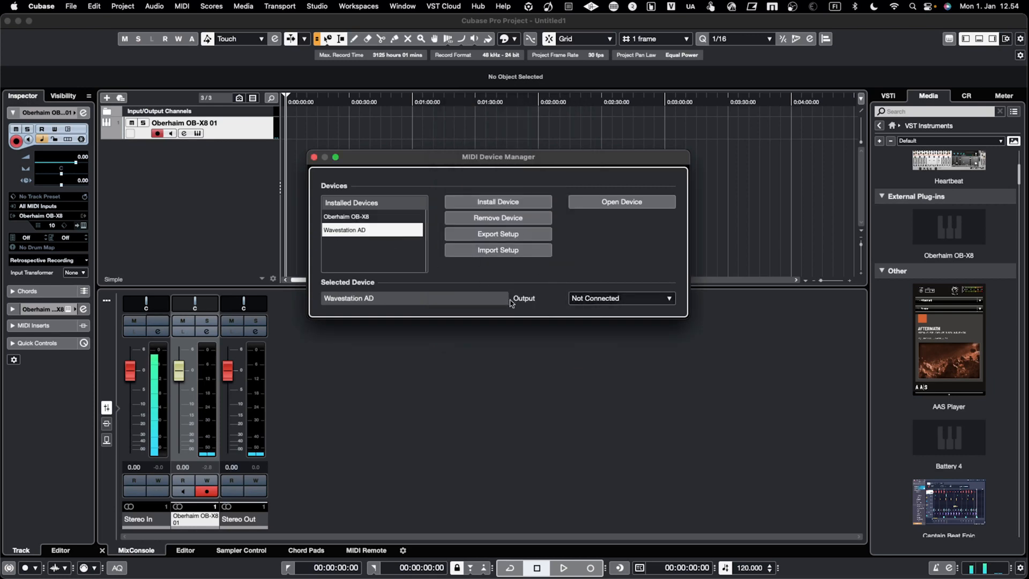
{"action": "left_click", "coordinate": [596, 304]}
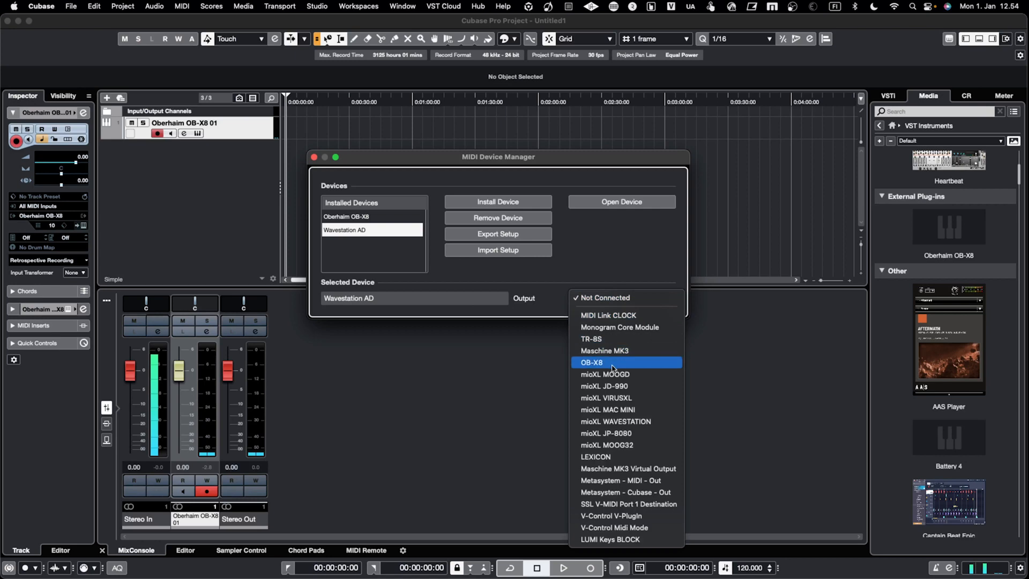
{"action": "left_click", "coordinate": [654, 422]}
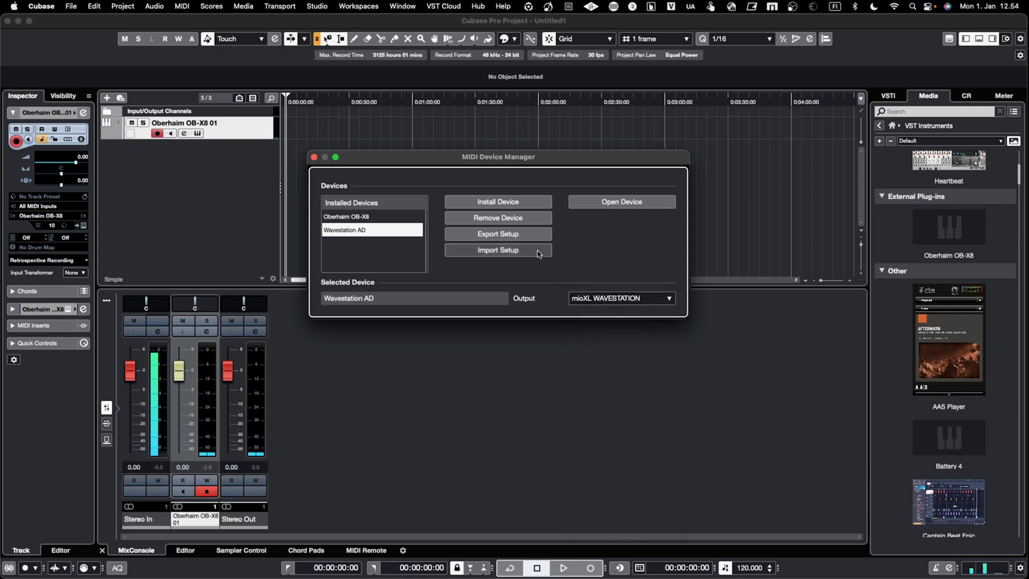
{"action": "left_click", "coordinate": [314, 157]}
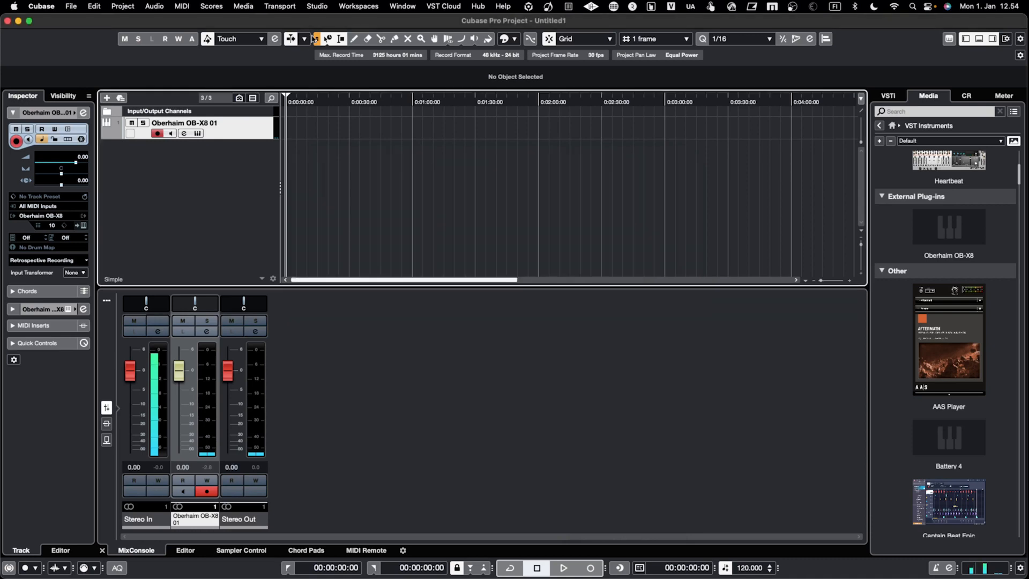
Begin adding another external instrument in the audio connections and name it KORG A/D, keeping one stereo return.
{"action": "left_click", "coordinate": [316, 6]}
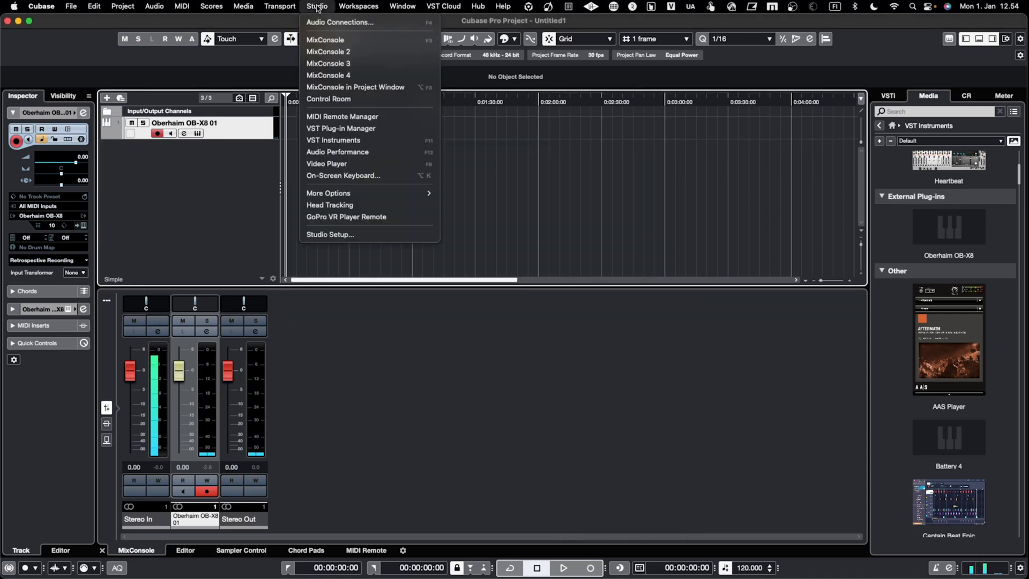
{"action": "left_click", "coordinate": [341, 22]}
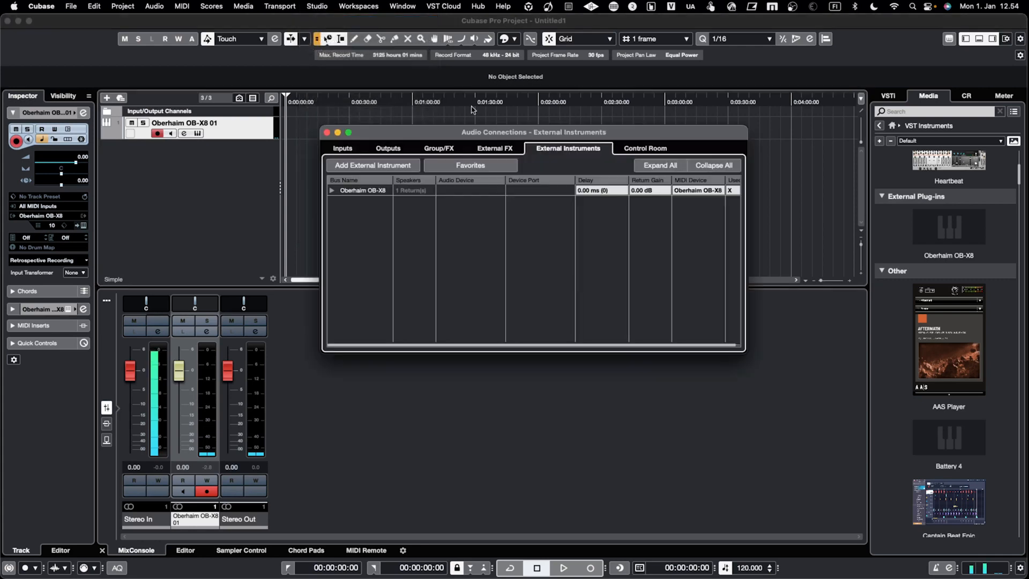
{"action": "left_click", "coordinate": [391, 168]}
{"action": "left_click", "coordinate": [488, 158]}
{"action": "key", "text": "BackSpace"}
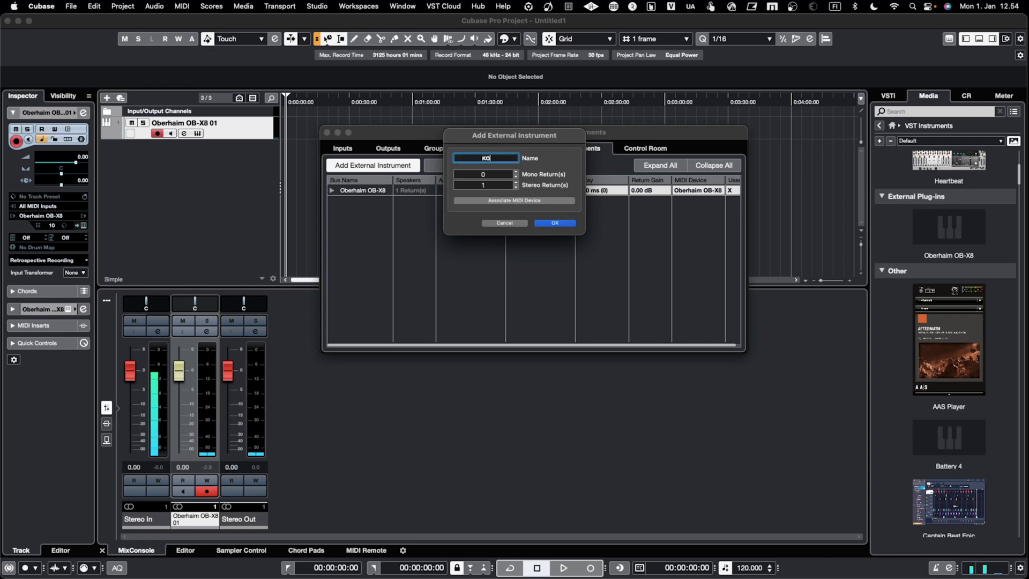
{"action": "type", "text": "KORG A/D"}
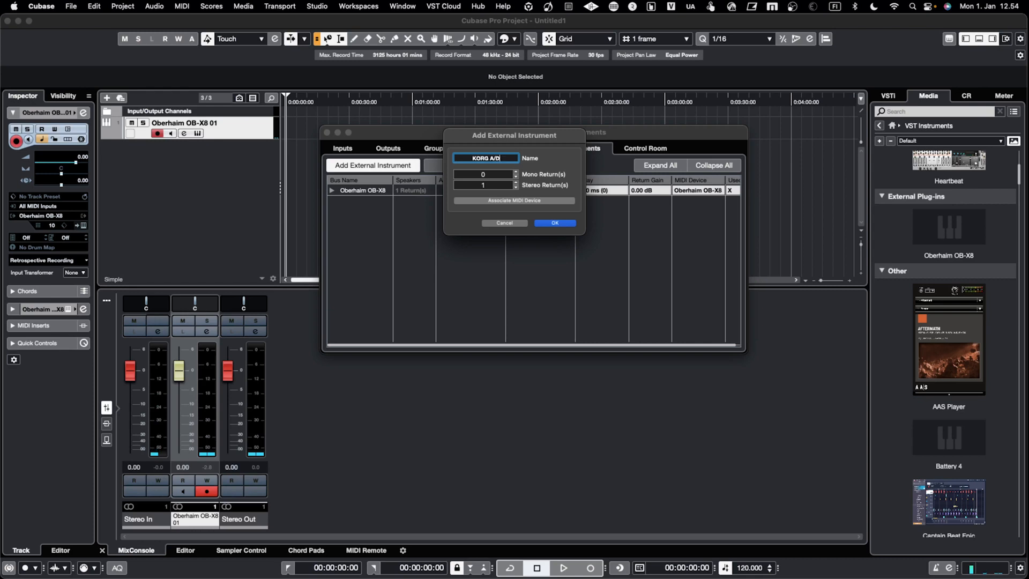
Associate the new external instrument with the Wavestation AD MIDI device and confirm its creation.
{"action": "left_click", "coordinate": [517, 200]}
{"action": "mouse_move", "coordinate": [580, 224]}
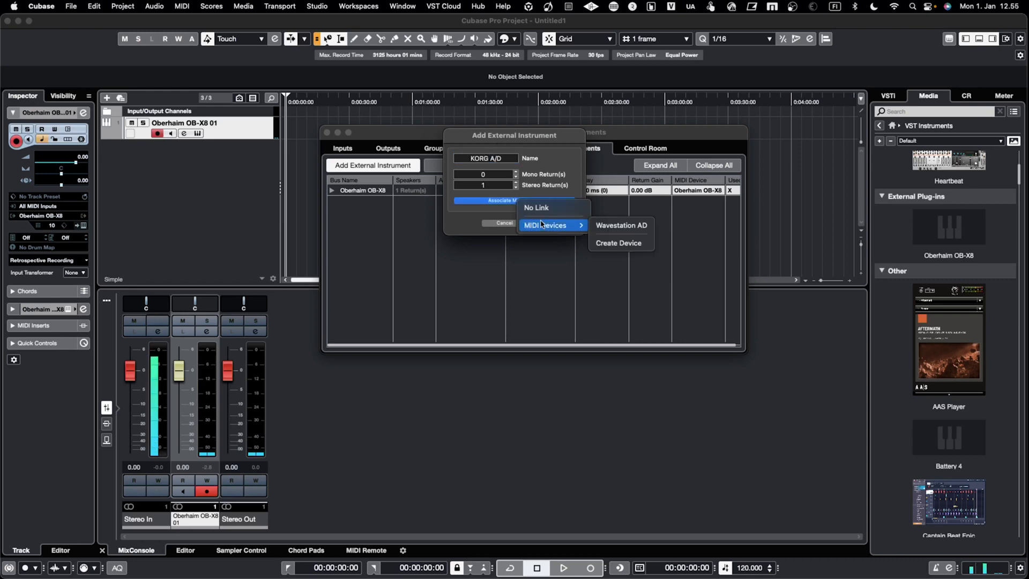
{"action": "left_click", "coordinate": [628, 226]}
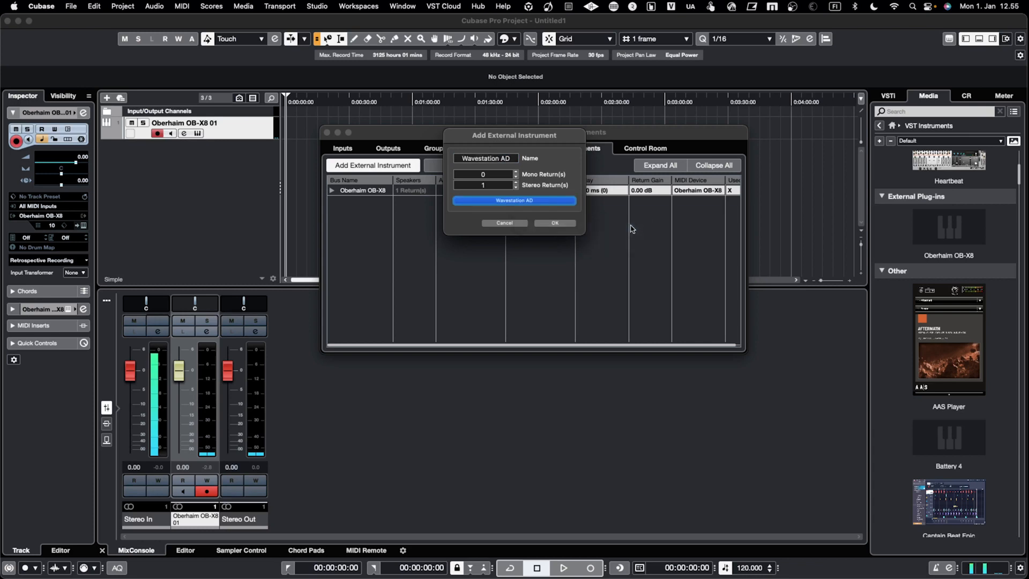
{"action": "left_click", "coordinate": [553, 223]}
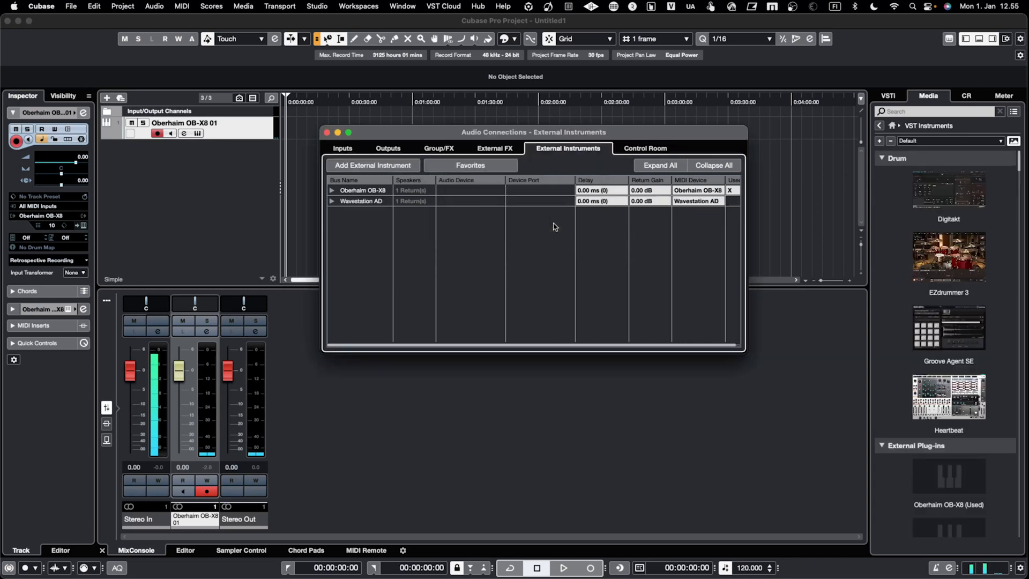
Connect the Wavestation AD's Return Bus 1 left and right channels to KORG A/D L and KORD A/D R, and close the audio connections.
{"action": "left_click", "coordinate": [332, 201]}
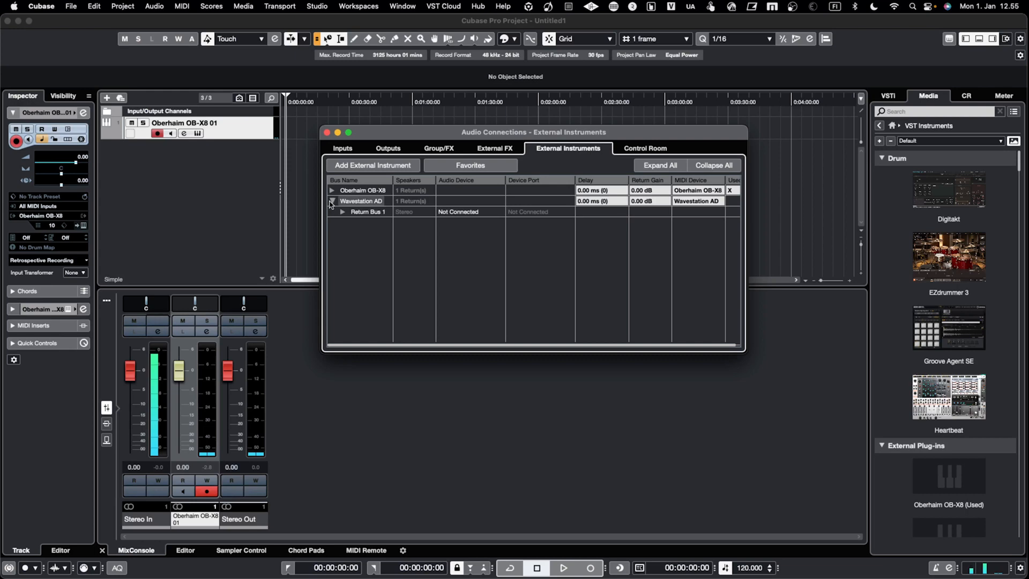
{"action": "left_click", "coordinate": [342, 212]}
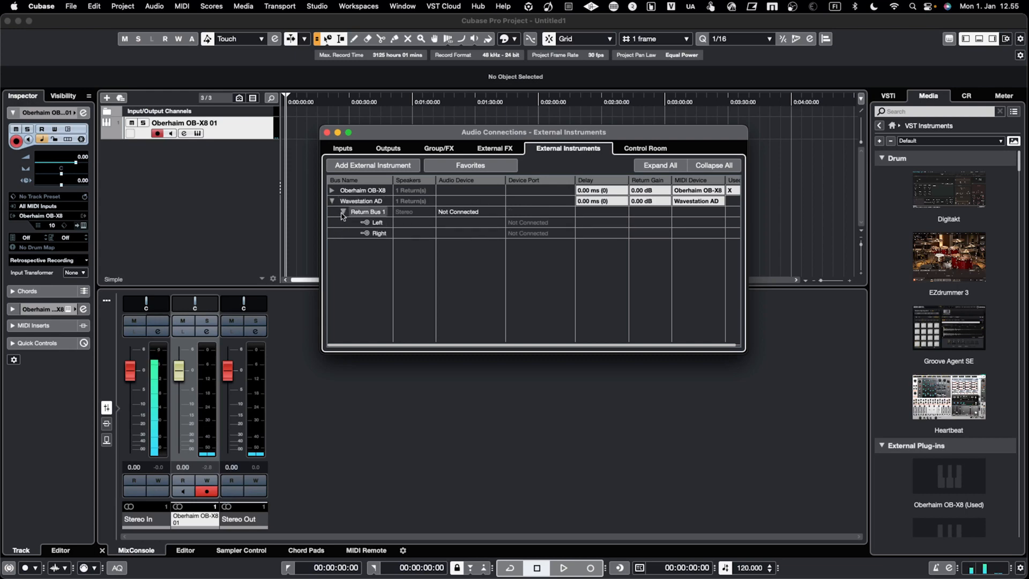
{"action": "left_click", "coordinate": [539, 223]}
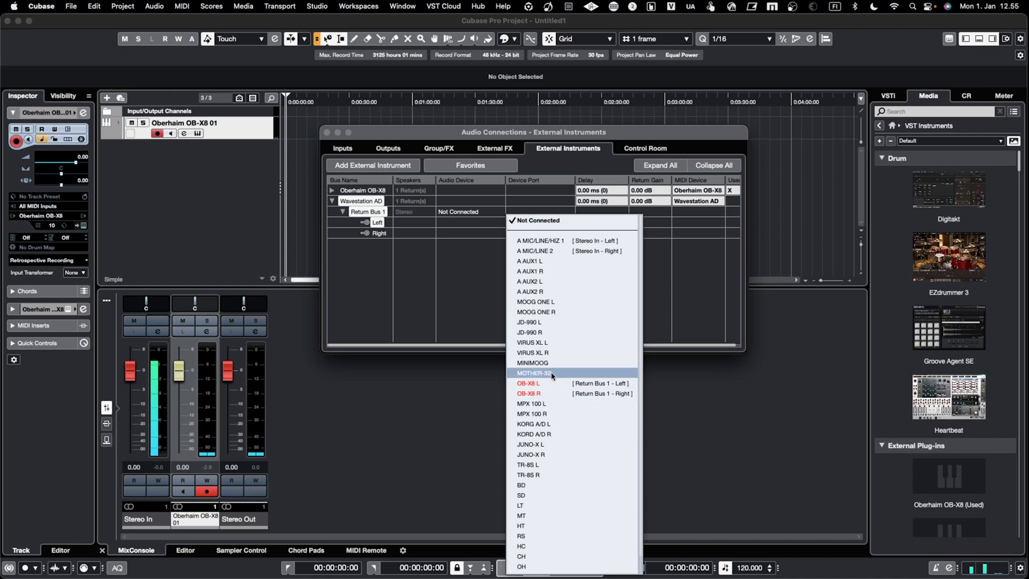
{"action": "left_click", "coordinate": [555, 424]}
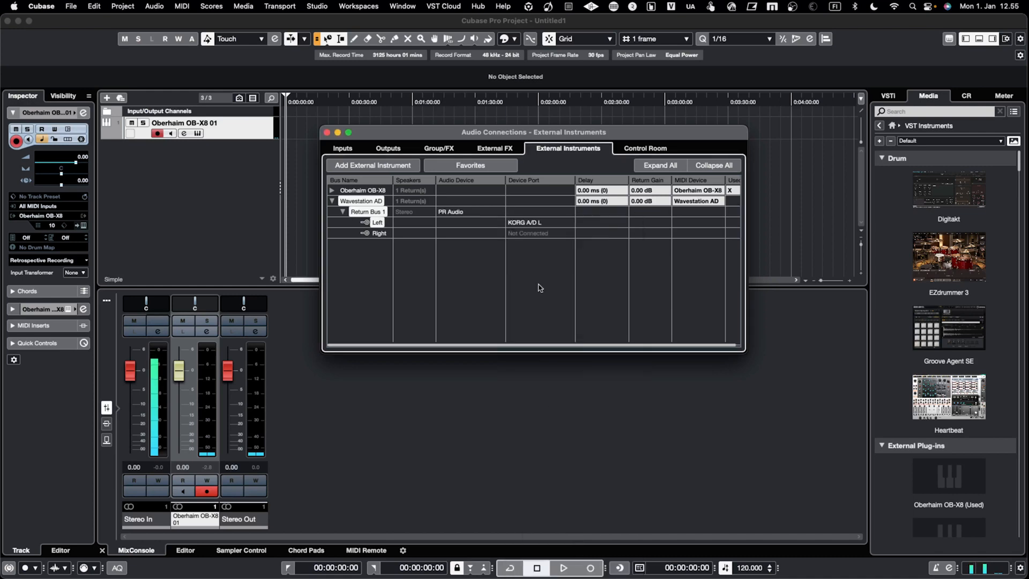
{"action": "left_click", "coordinate": [544, 235]}
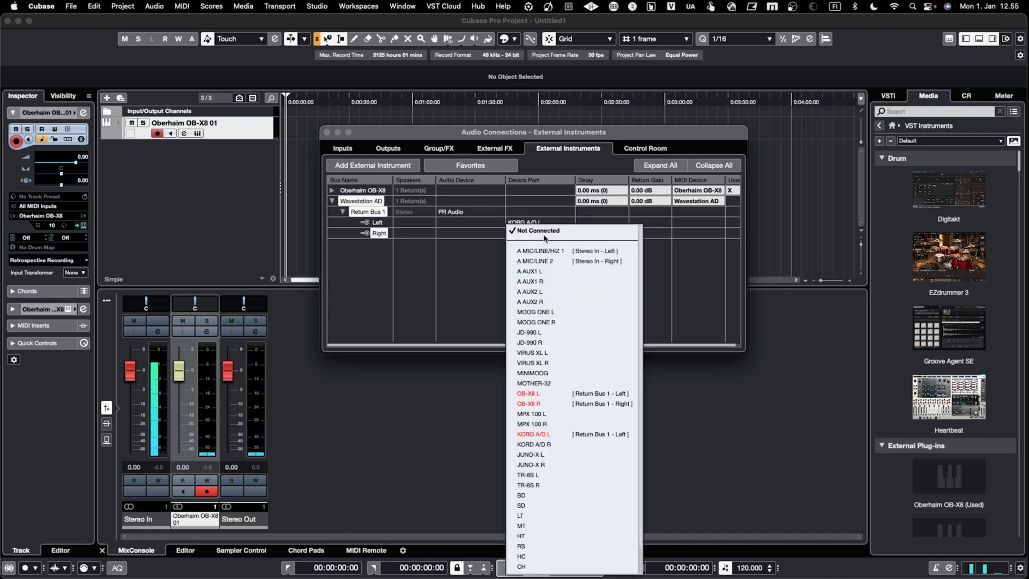
{"action": "left_click", "coordinate": [565, 446]}
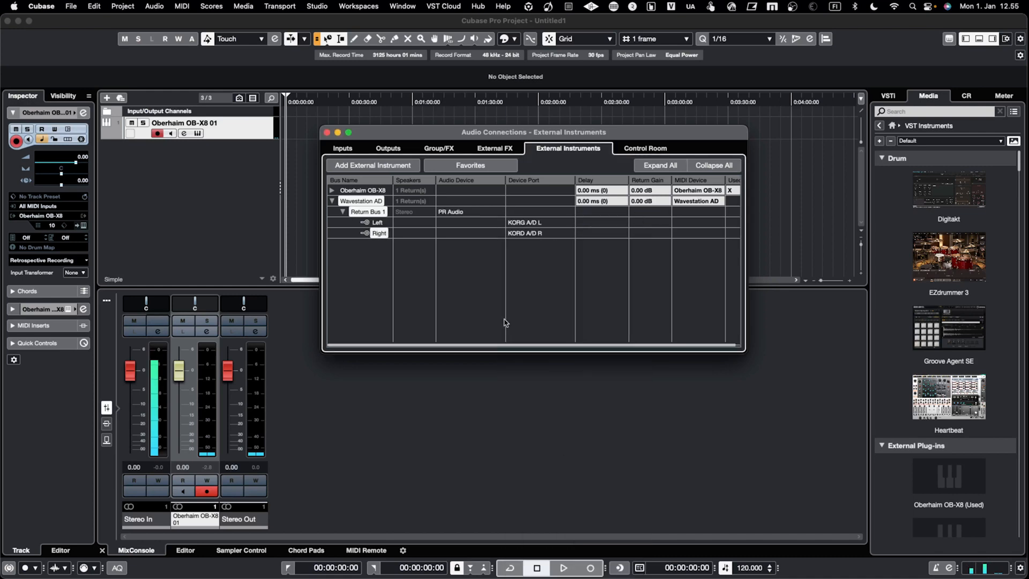
{"action": "left_click", "coordinate": [327, 132]}
Add an instrument track for the Wavestation AD external plug-in below the Oberhaim OB-X8 01 track.
{"action": "scroll", "coordinate": [927, 322], "scroll_direction": "down", "scroll_amount": 8}
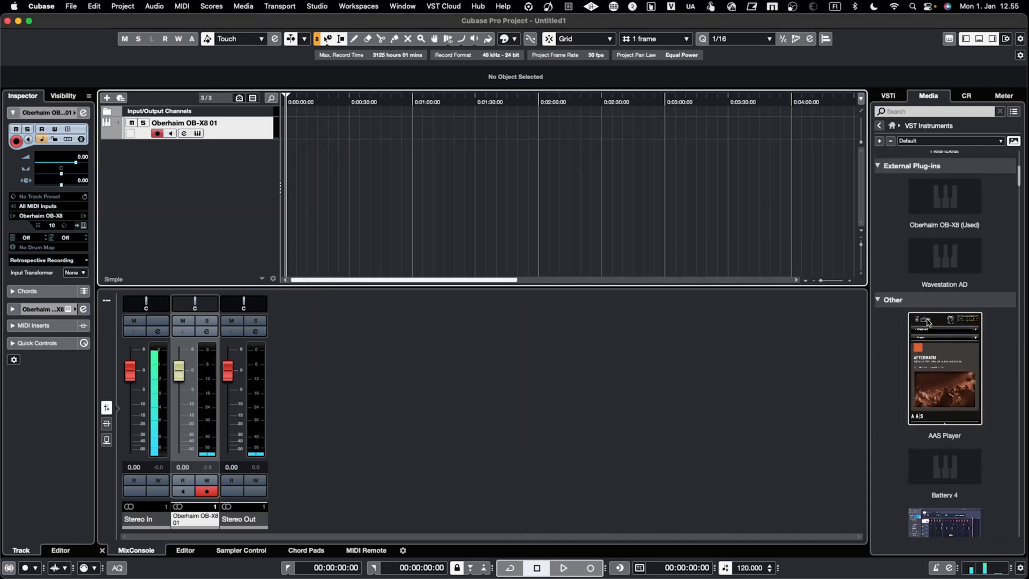
{"action": "left_click_drag", "start_coordinate": [960, 248], "coordinate": [117, 258]}
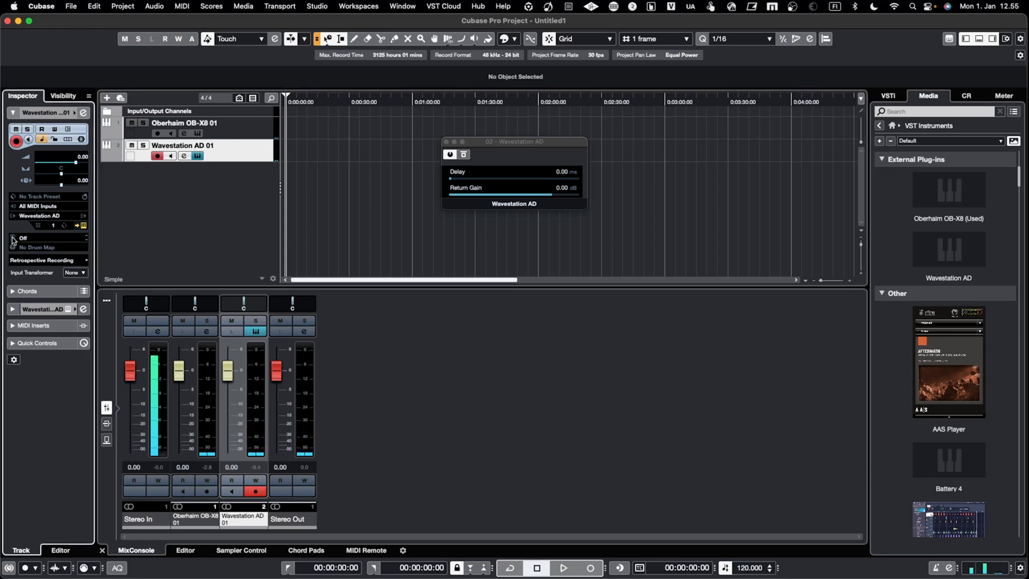
Audition the Softwaves, Will I Dream? and AnalogLoveThang patches from Performances 1 on the Wavestation AD track.
{"action": "left_click", "coordinate": [31, 239]}
{"action": "left_click", "coordinate": [26, 267]}
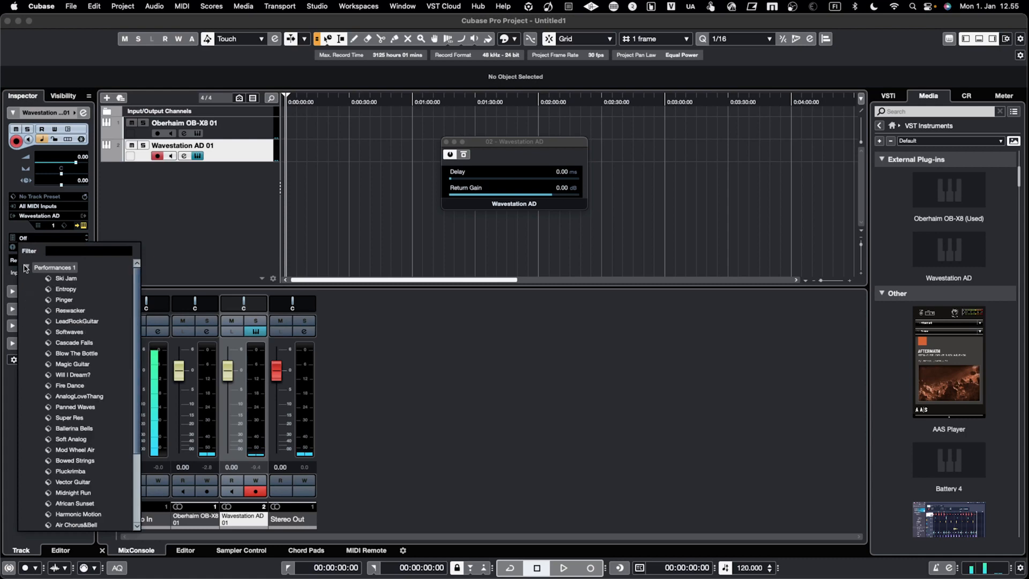
{"action": "left_click", "coordinate": [81, 333]}
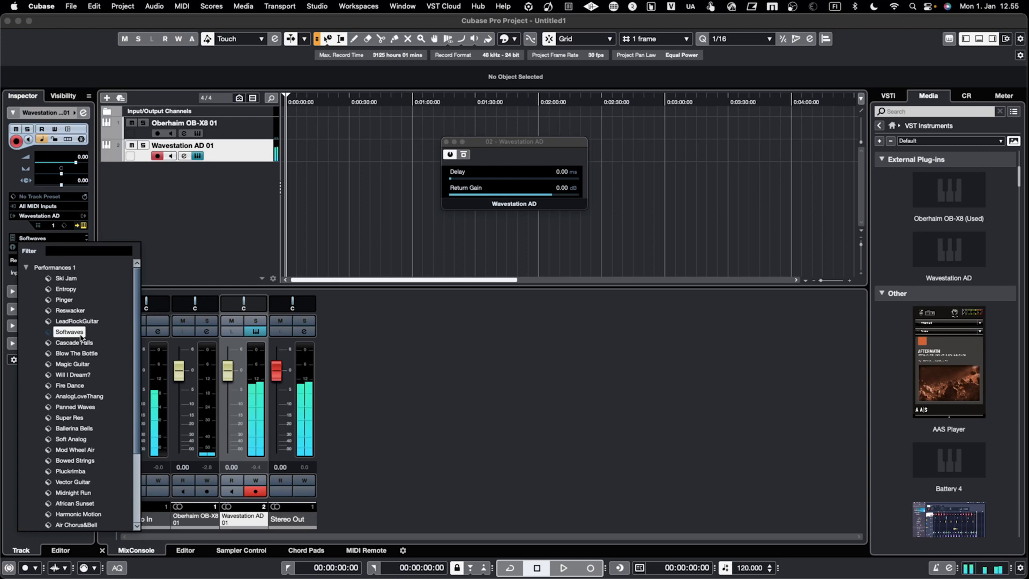
{"action": "left_click", "coordinate": [77, 375]}
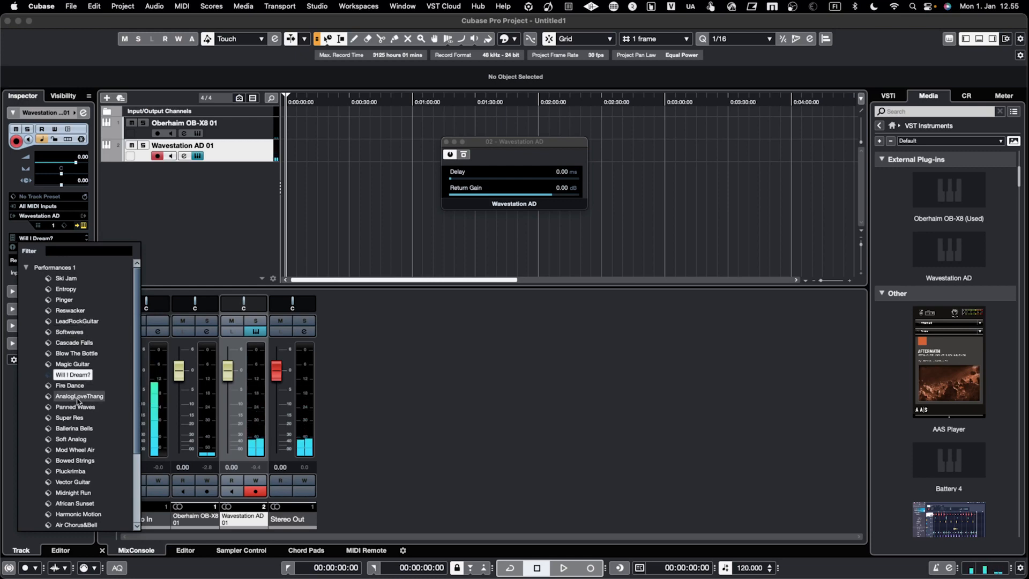
{"action": "left_click", "coordinate": [79, 397]}
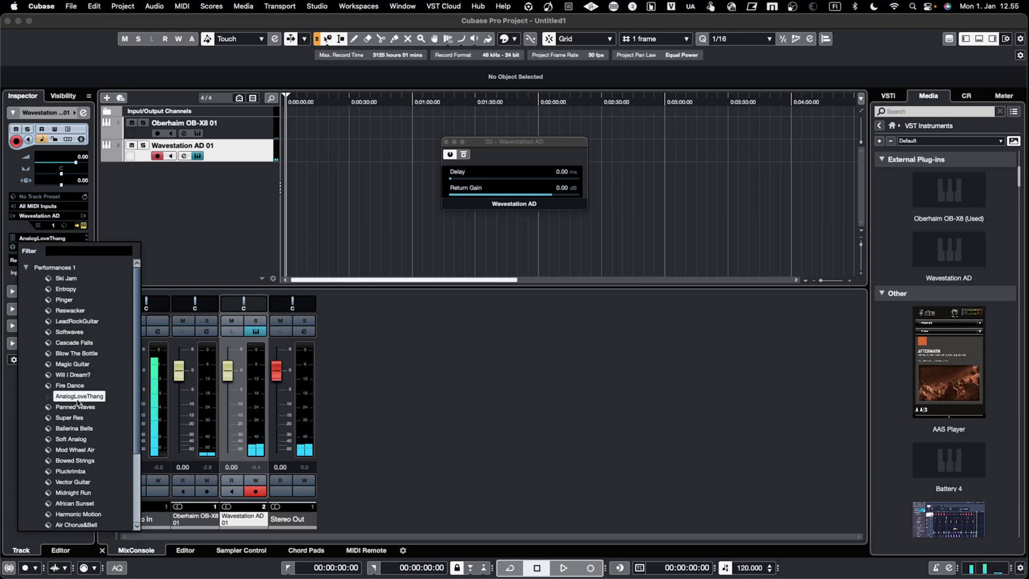
{"action": "left_click", "coordinate": [184, 250]}
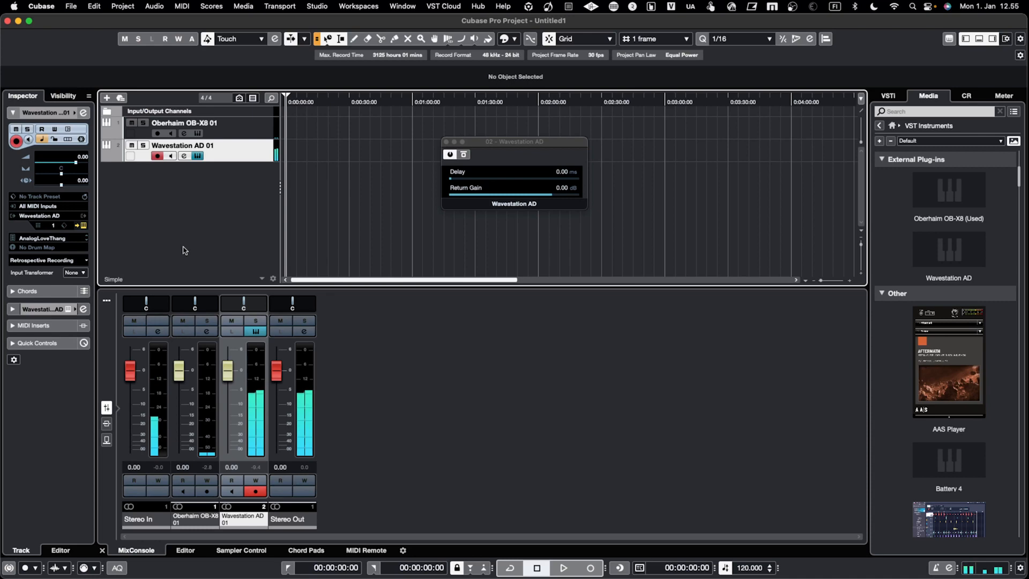
Switch the Wavestation AD track's program to Echo Hunters from the Performances 4 bank.
{"action": "left_click", "coordinate": [56, 239]}
{"action": "scroll", "coordinate": [61, 411], "scroll_direction": "down", "scroll_amount": 1}
{"action": "scroll", "coordinate": [61, 410], "scroll_direction": "up", "scroll_amount": 1}
{"action": "left_click", "coordinate": [25, 268]}
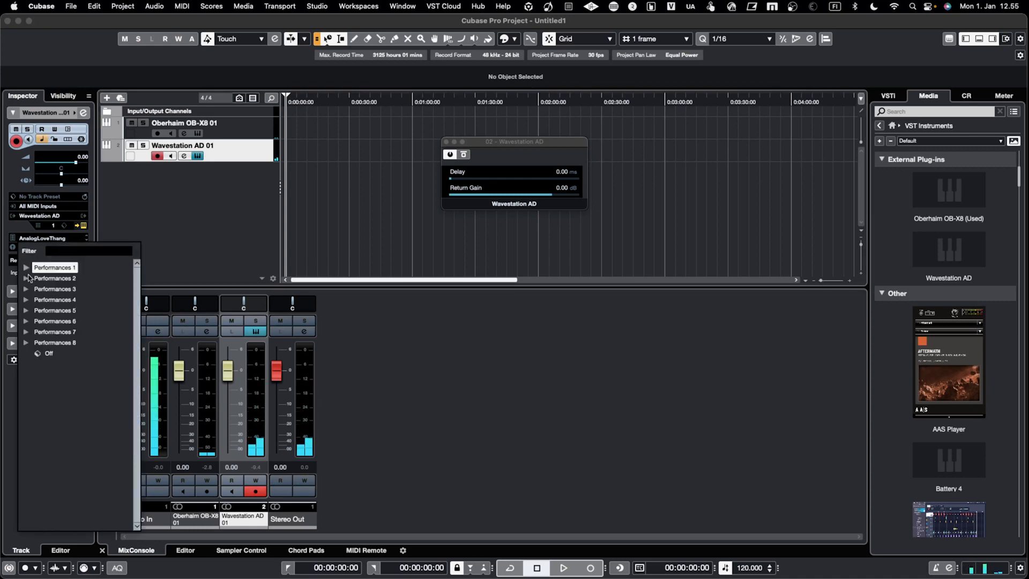
{"action": "left_click", "coordinate": [26, 299]}
{"action": "scroll", "coordinate": [54, 342], "scroll_direction": "down", "scroll_amount": 2}
{"action": "left_click", "coordinate": [75, 329]}
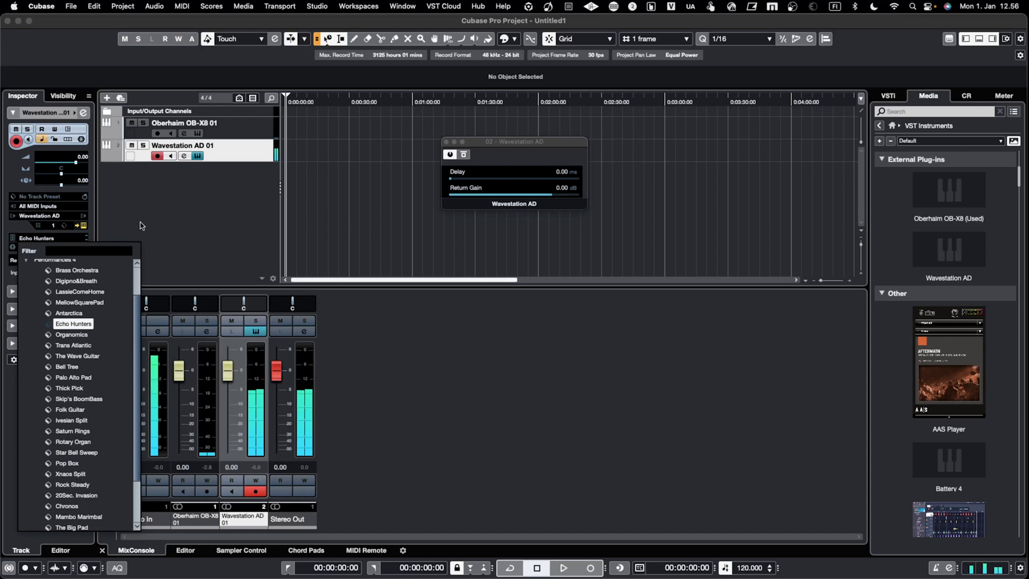
{"action": "left_click", "coordinate": [165, 215]}
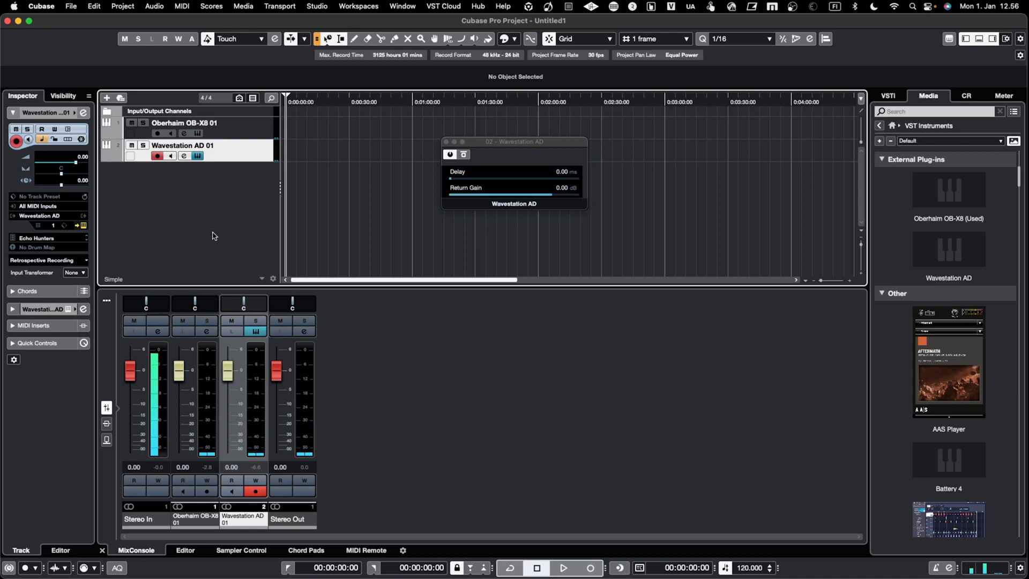
Select the Oberhaim OB-X8 01 track and close the Wavestation AD delay and return gain window.
{"action": "left_click", "coordinate": [227, 128]}
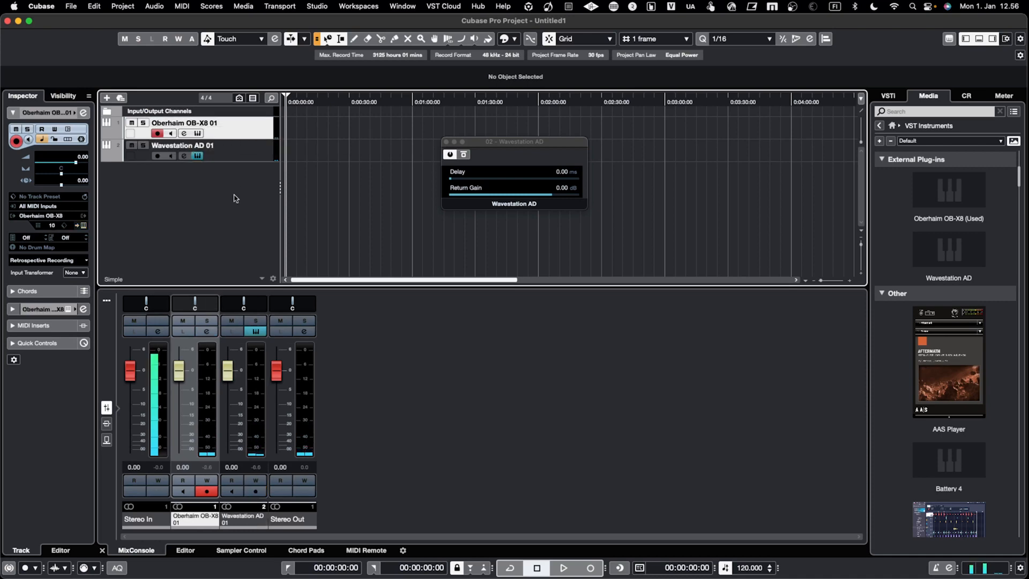
{"action": "left_click_drag", "start_coordinate": [482, 141], "coordinate": [437, 229]}
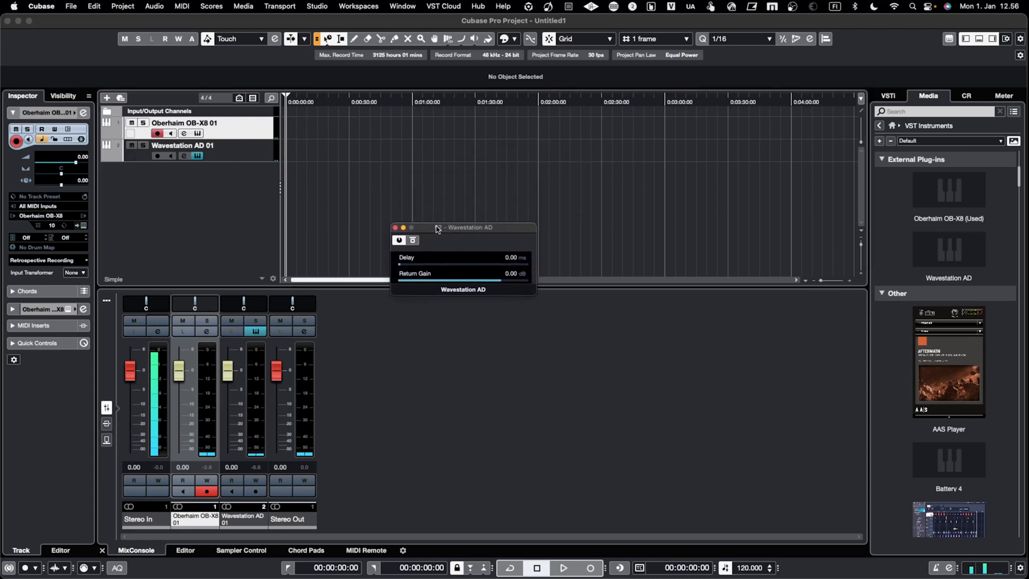
{"action": "left_click", "coordinate": [395, 227]}
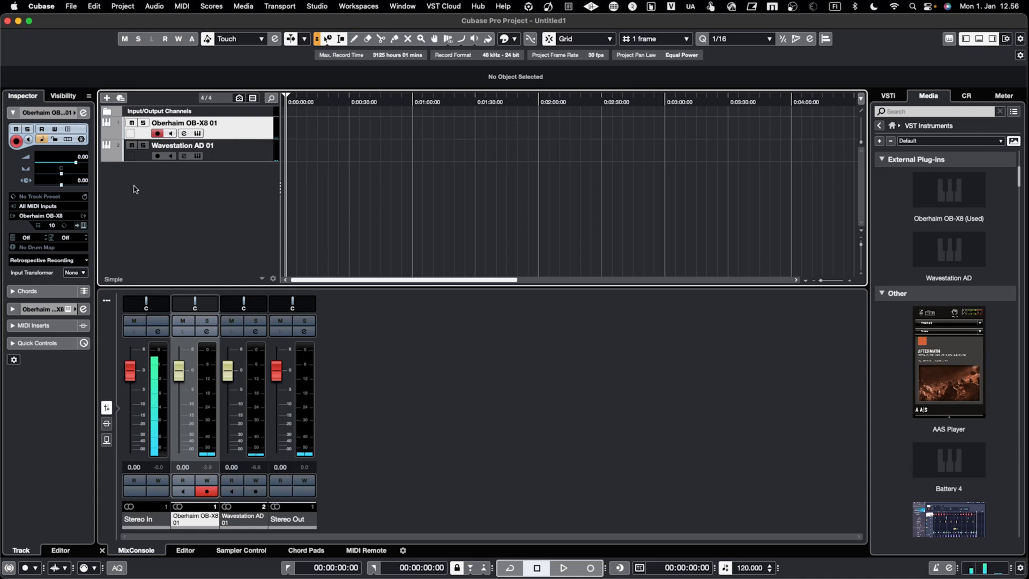
Set the Wavestation AD track's program to Dr.Wave from the Performances 6 bank.
{"action": "left_click", "coordinate": [206, 157]}
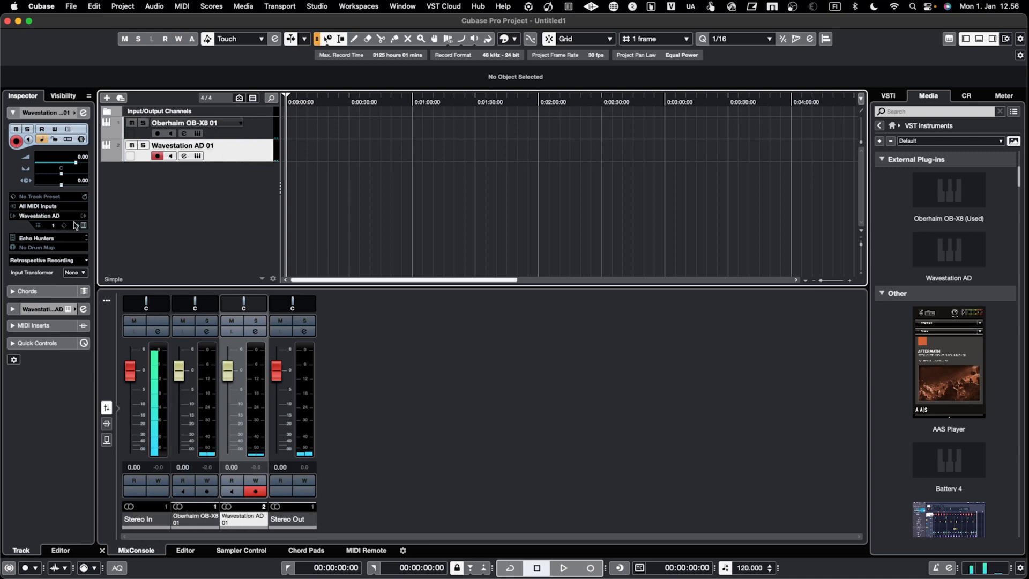
{"action": "left_click", "coordinate": [30, 237]}
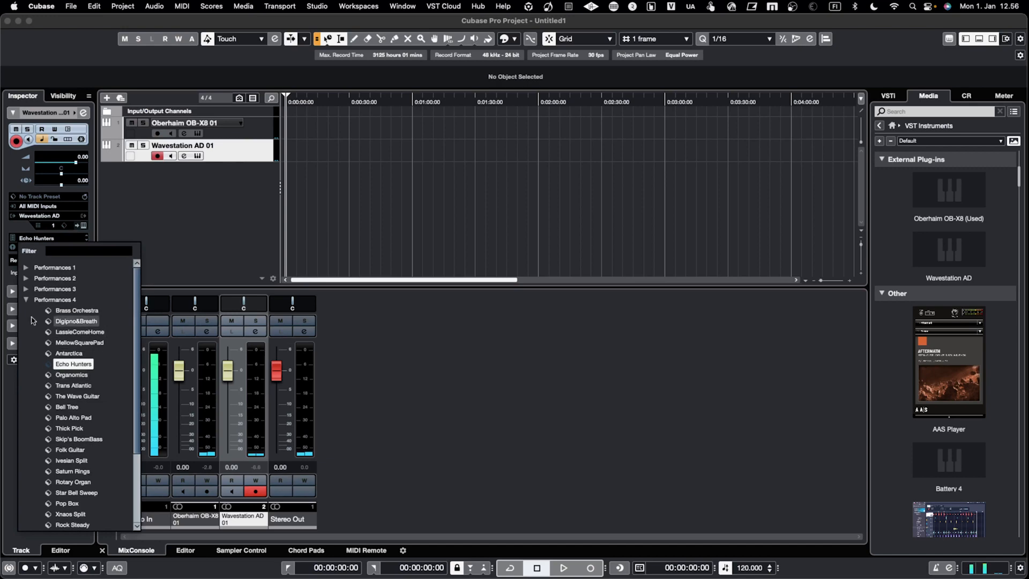
{"action": "left_click", "coordinate": [26, 300]}
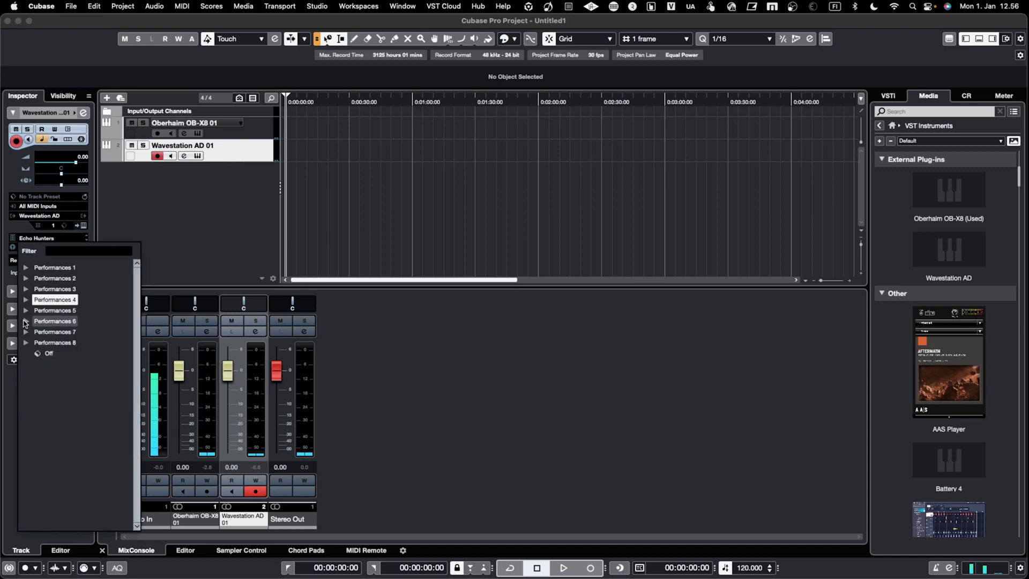
{"action": "left_click", "coordinate": [26, 321]}
{"action": "left_click", "coordinate": [76, 377]}
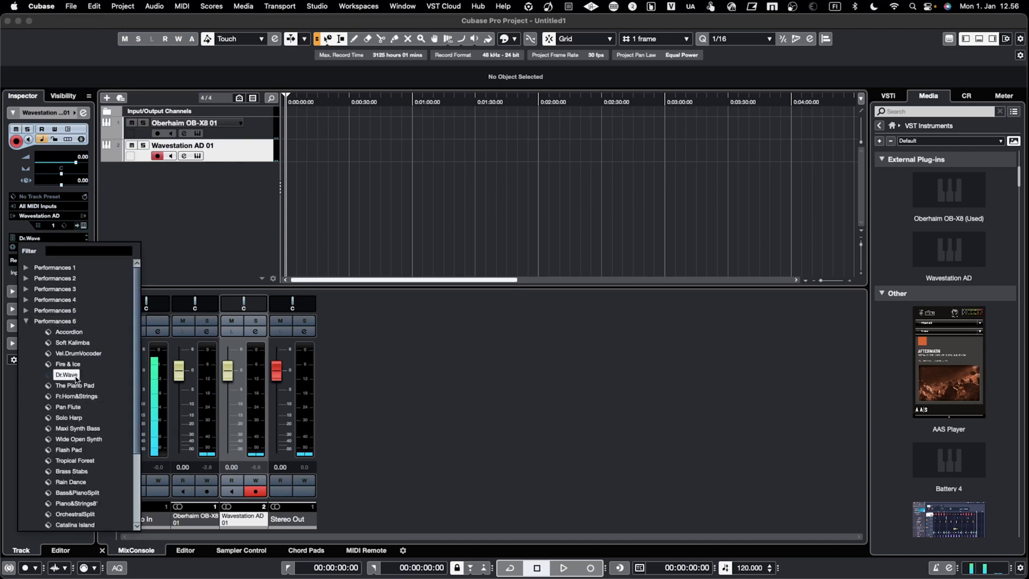
{"action": "left_click", "coordinate": [194, 230]}
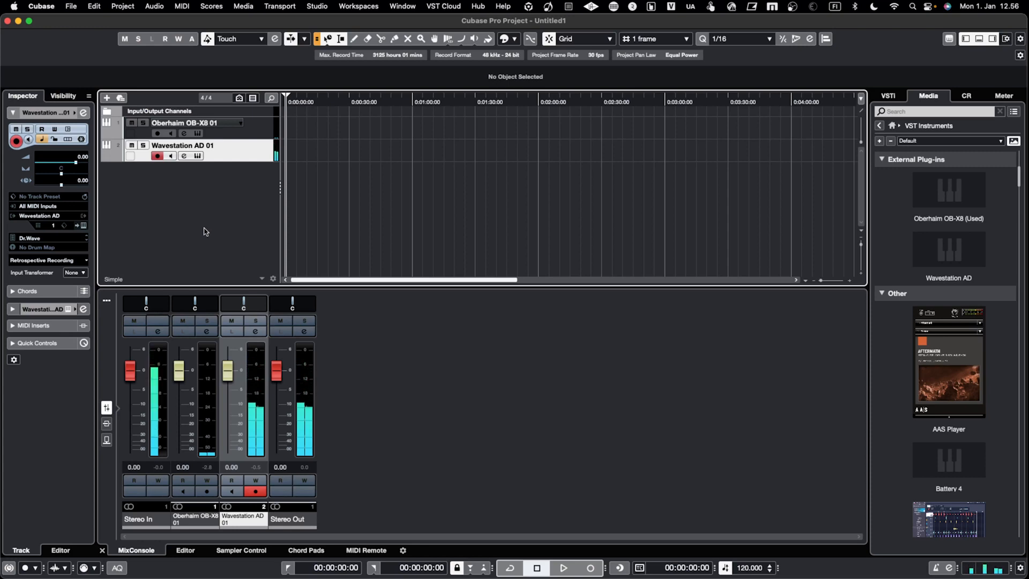
Select the Oberhaim OB-X8 01 track, install the MPX-100 (LEXICON) in the MIDI Device Manager, and review the installed devices' MIDI outputs.
{"action": "left_click", "coordinate": [263, 126]}
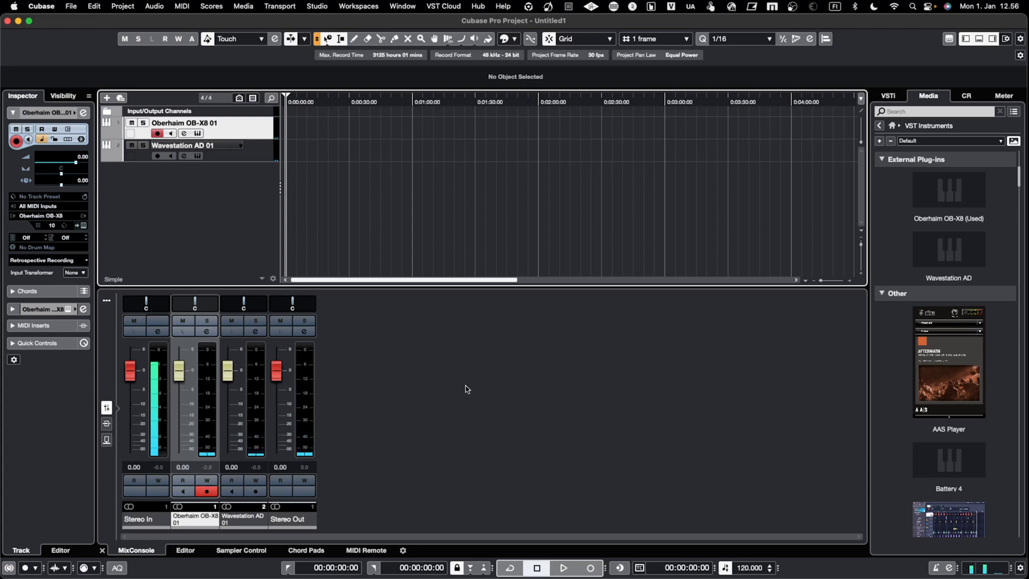
{"action": "left_click", "coordinate": [318, 7]}
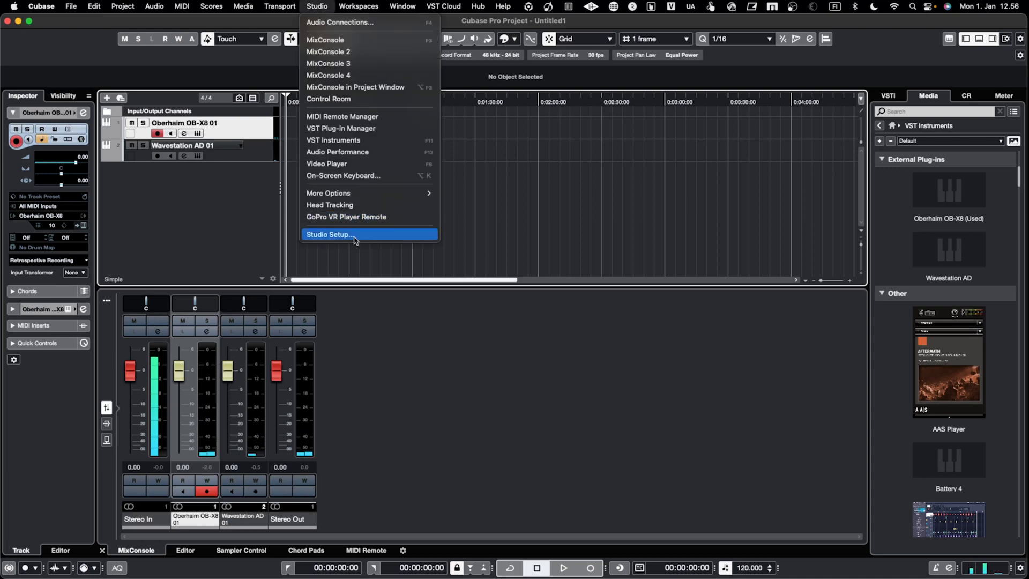
{"action": "mouse_move", "coordinate": [370, 194]}
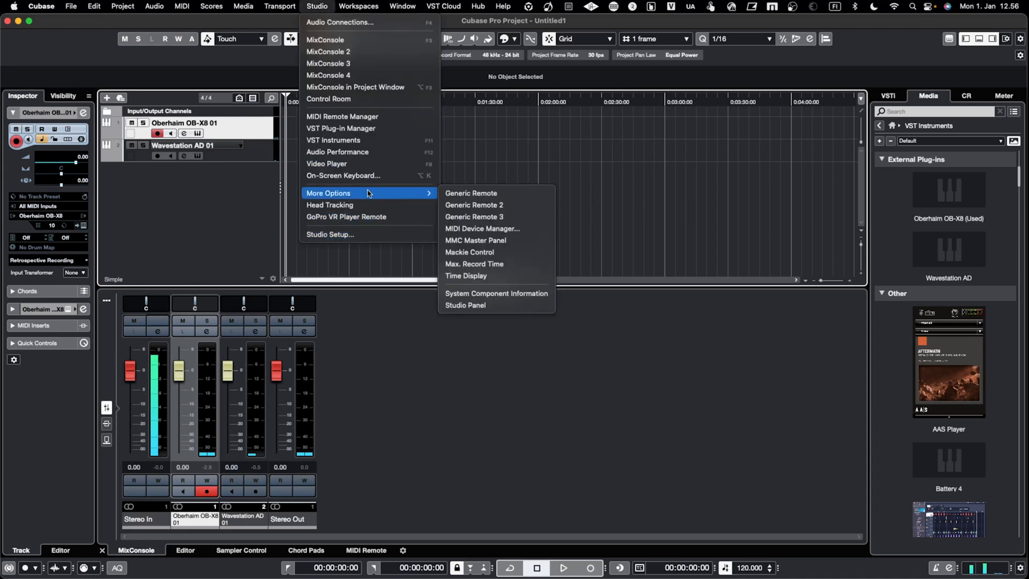
{"action": "left_click", "coordinate": [484, 229]}
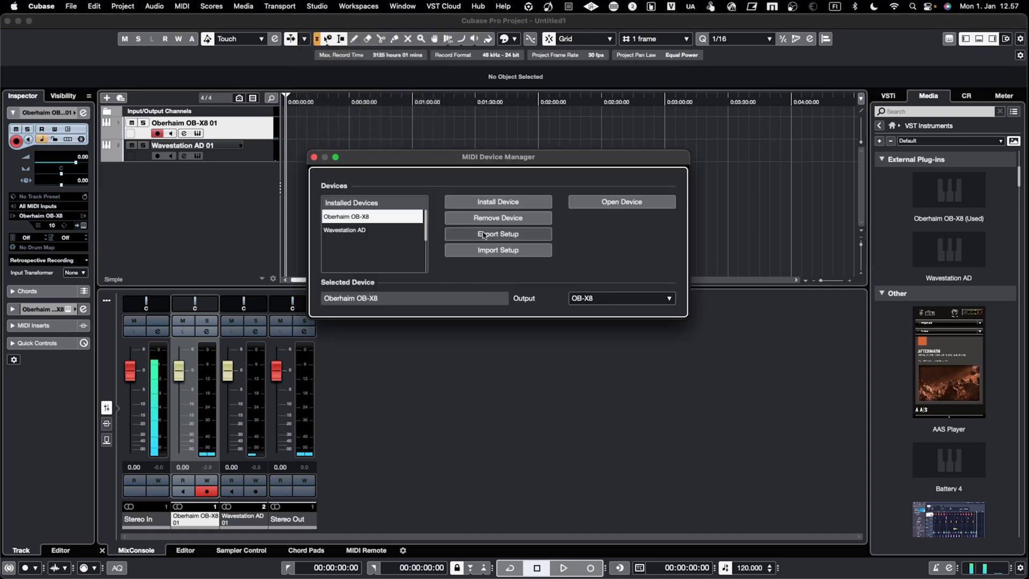
{"action": "left_click", "coordinate": [498, 203]}
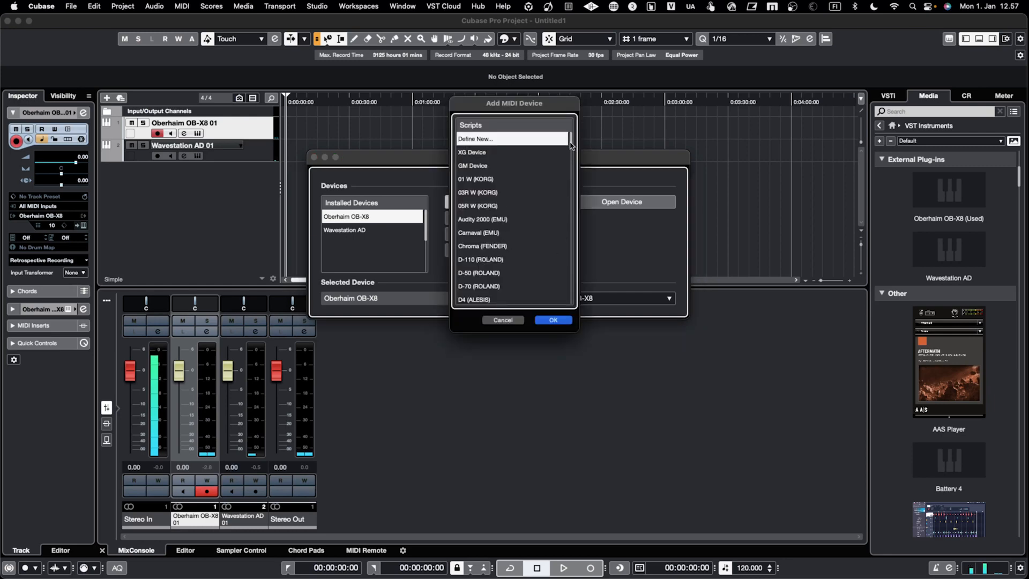
{"action": "left_click_drag", "start_coordinate": [571, 144], "coordinate": [573, 157]}
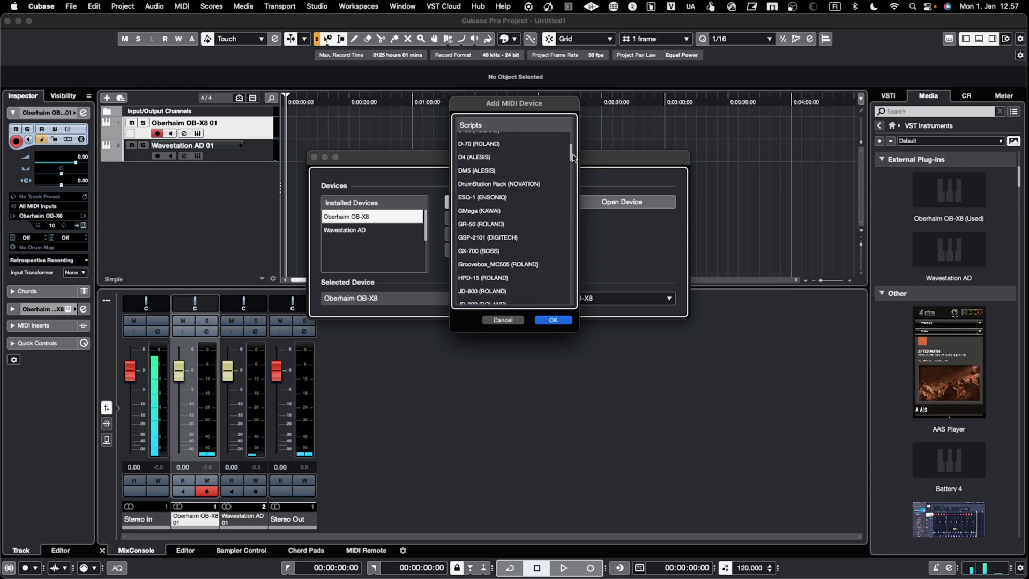
{"action": "left_click_drag", "start_coordinate": [572, 157], "coordinate": [575, 178]}
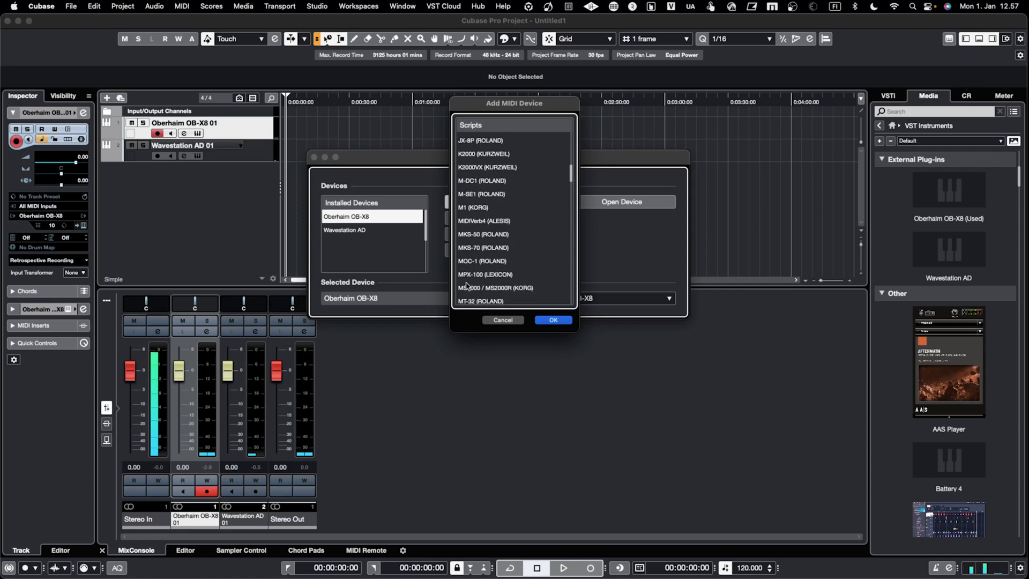
{"action": "left_click", "coordinate": [492, 275]}
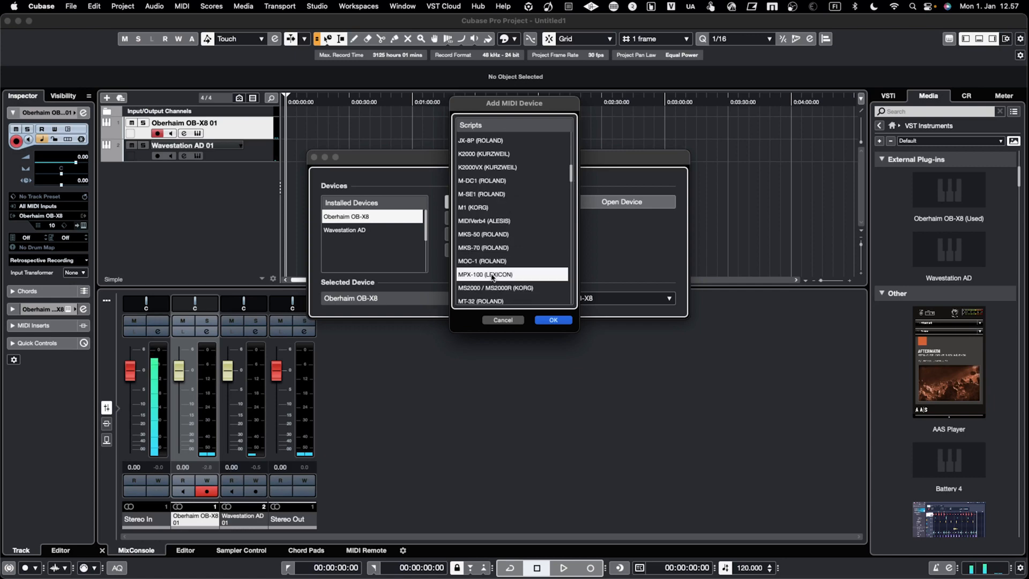
{"action": "left_click", "coordinate": [560, 320]}
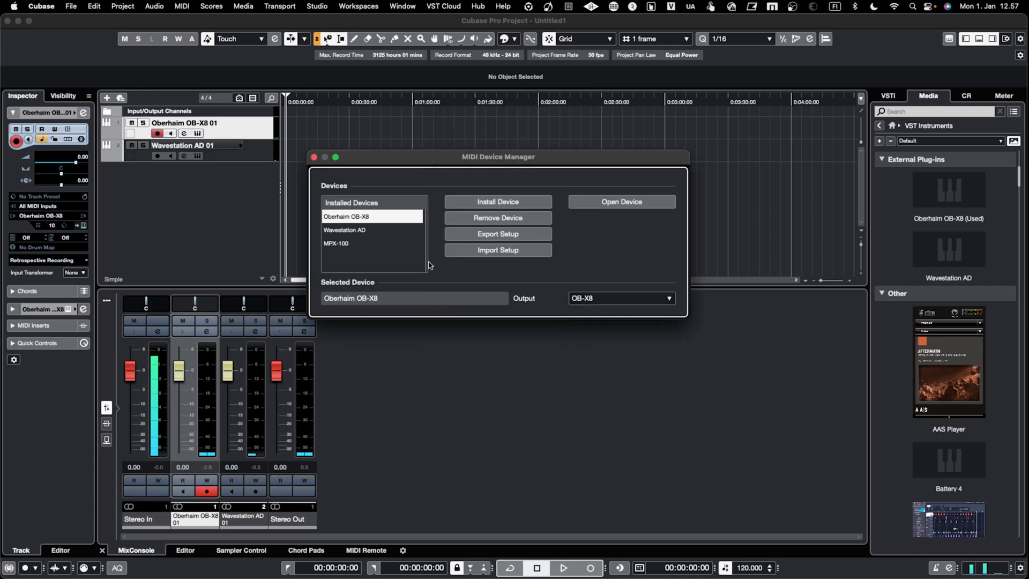
{"action": "left_click", "coordinate": [377, 246]}
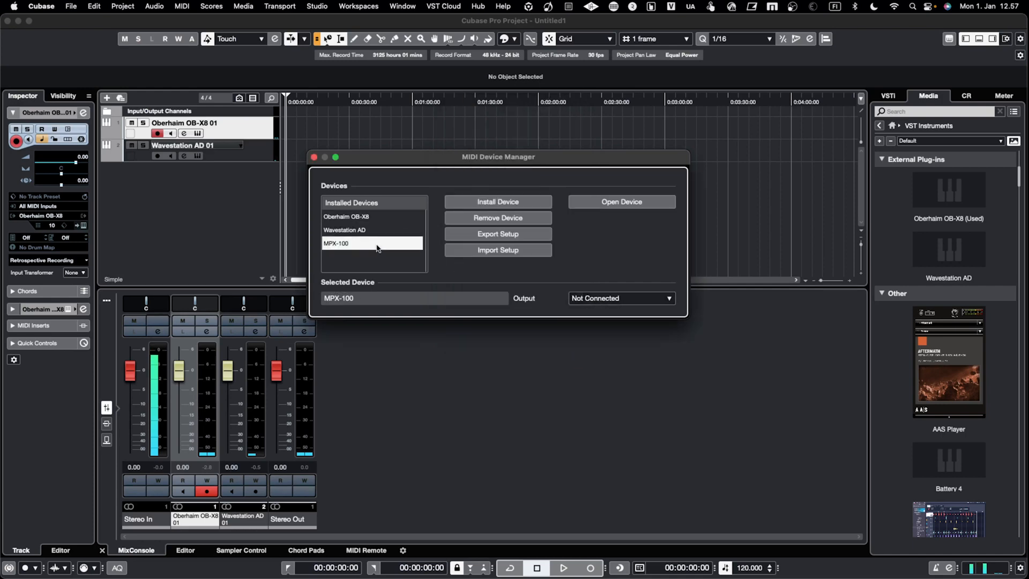
{"action": "left_click", "coordinate": [394, 231]}
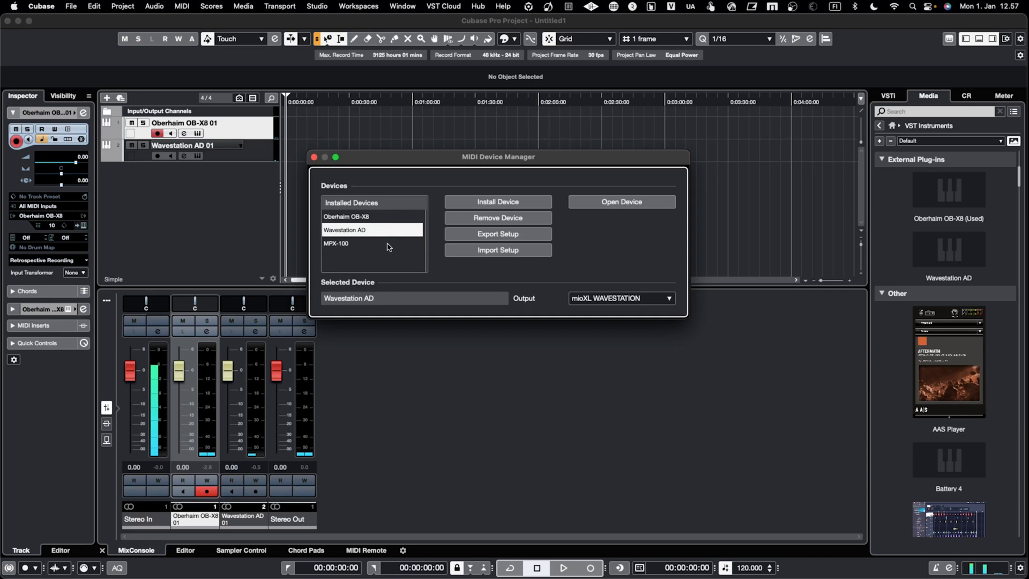
Set the MPX-100's MIDI output to LEXICON and close the MIDI Device Manager.
{"action": "left_click", "coordinate": [388, 246]}
{"action": "left_click", "coordinate": [599, 297]}
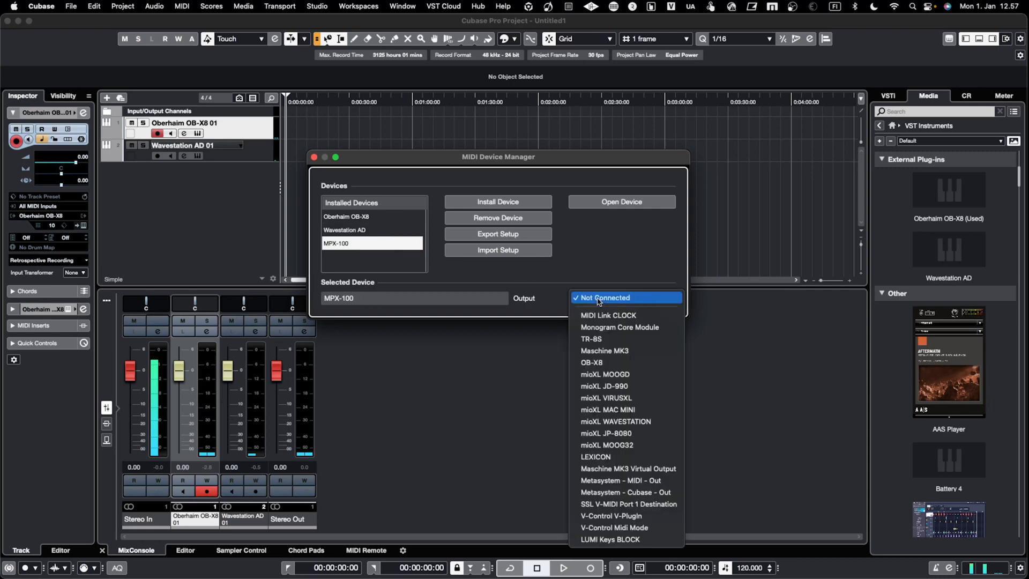
{"action": "left_click", "coordinate": [631, 460]}
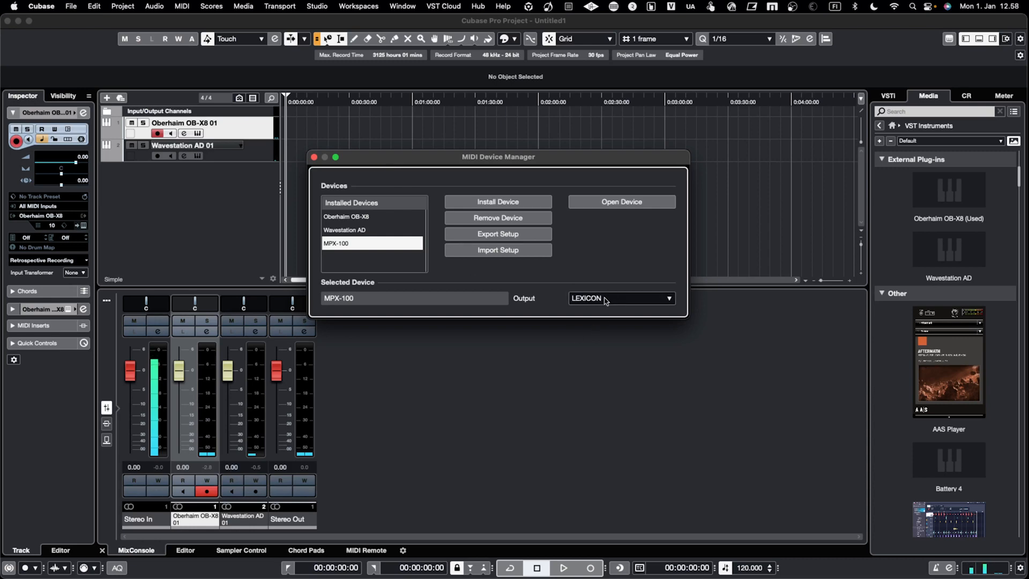
{"action": "left_click", "coordinate": [314, 158]}
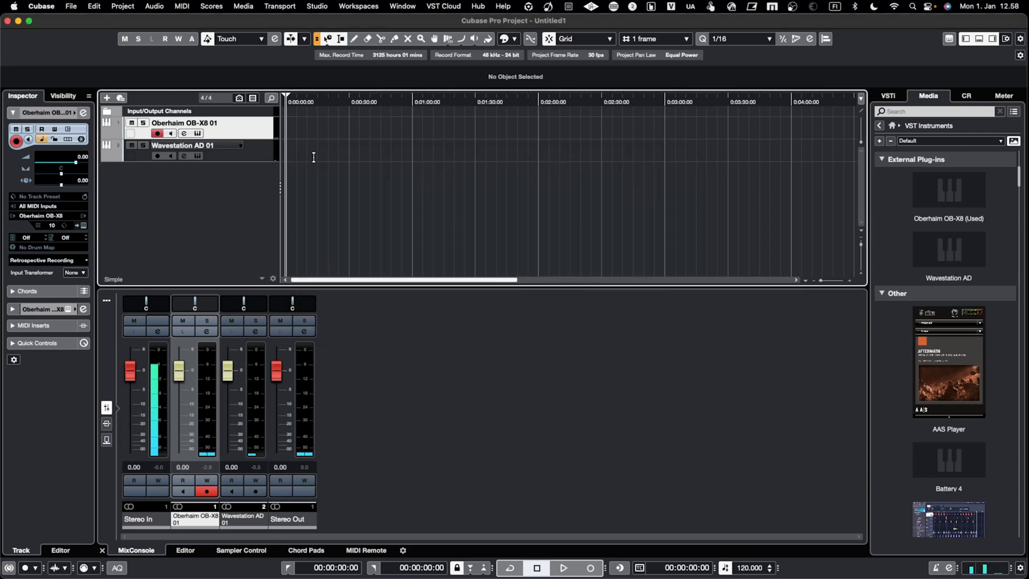
Add an external FX named MPX-100 in Audio Connections, keeping stereo send and return, and associate it with the MPX-100 MIDI device.
{"action": "left_click", "coordinate": [317, 6]}
{"action": "left_click", "coordinate": [324, 24]}
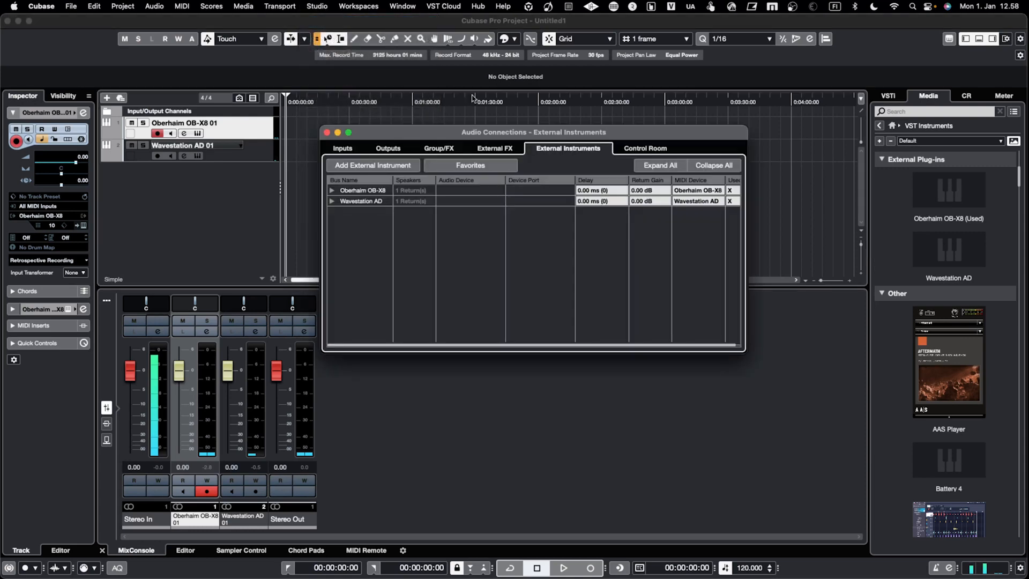
{"action": "left_click", "coordinate": [506, 149]}
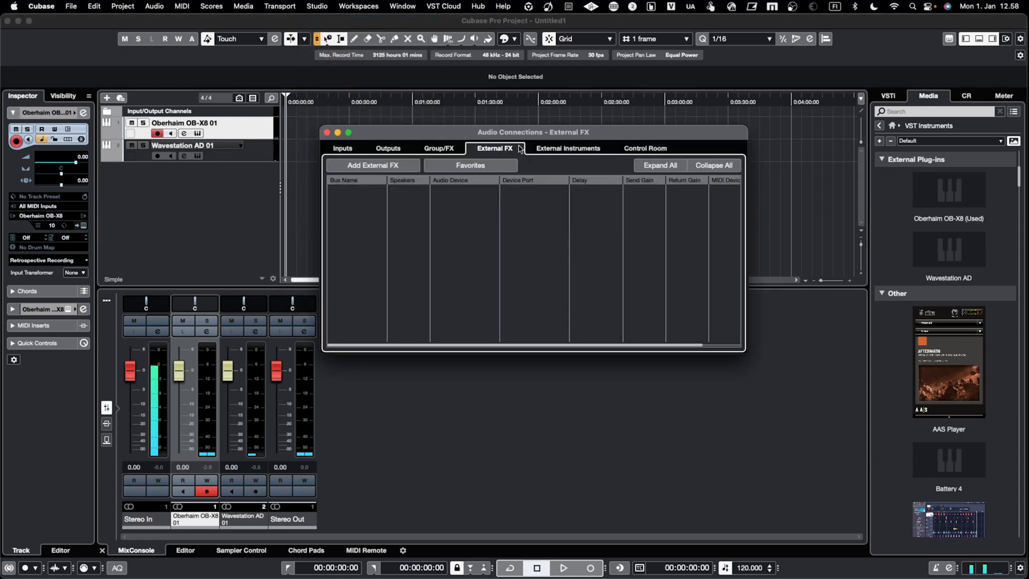
{"action": "left_click", "coordinate": [372, 165]}
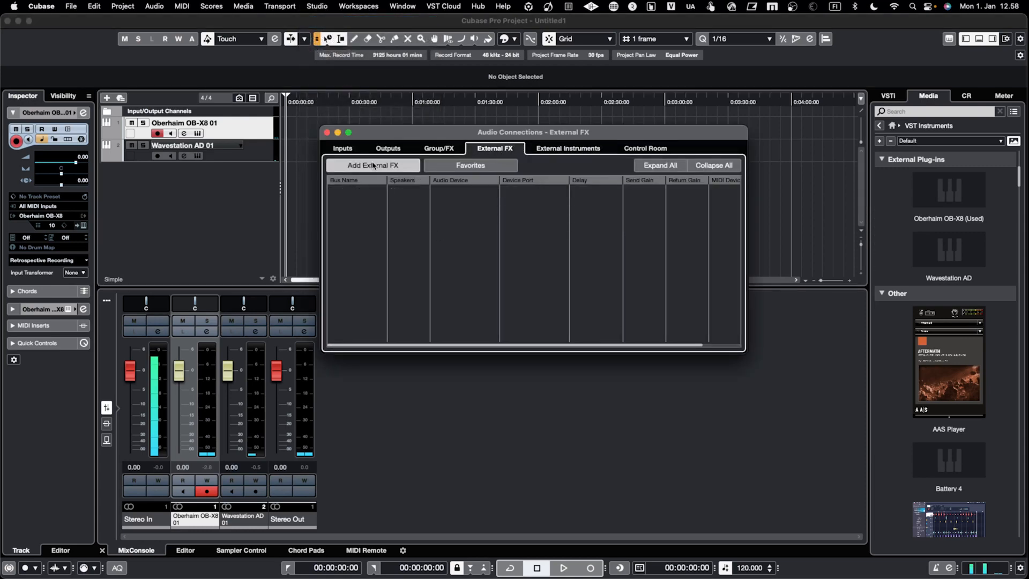
{"action": "left_click", "coordinate": [499, 153]}
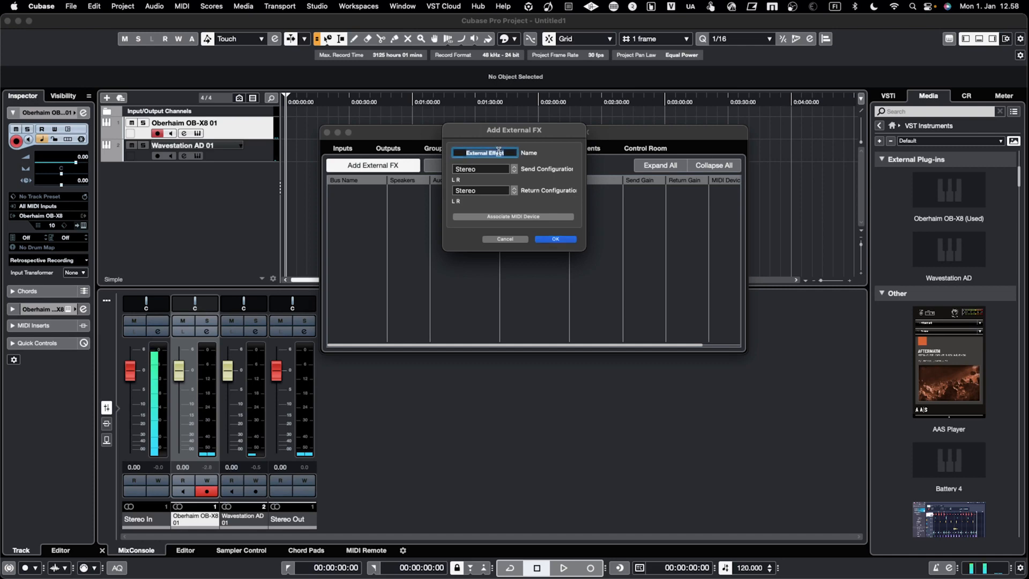
{"action": "type", "text": "MPX-100"}
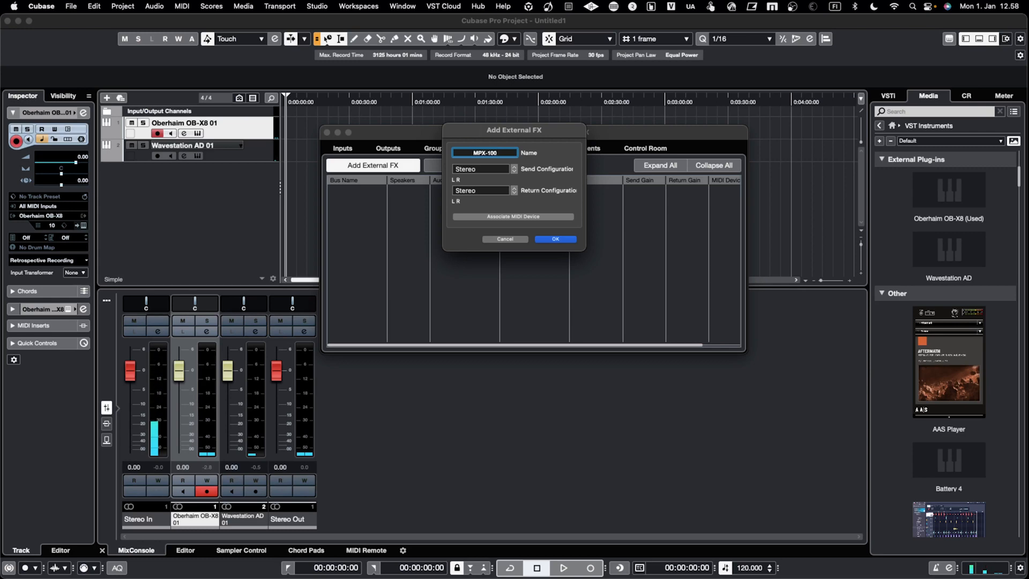
{"action": "left_click", "coordinate": [522, 216]}
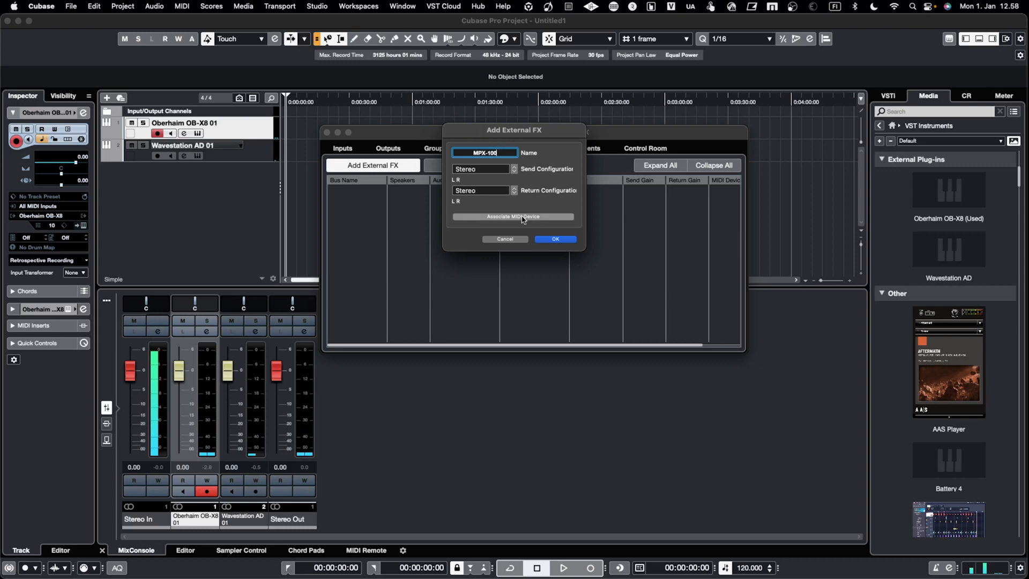
{"action": "mouse_move", "coordinate": [568, 240]}
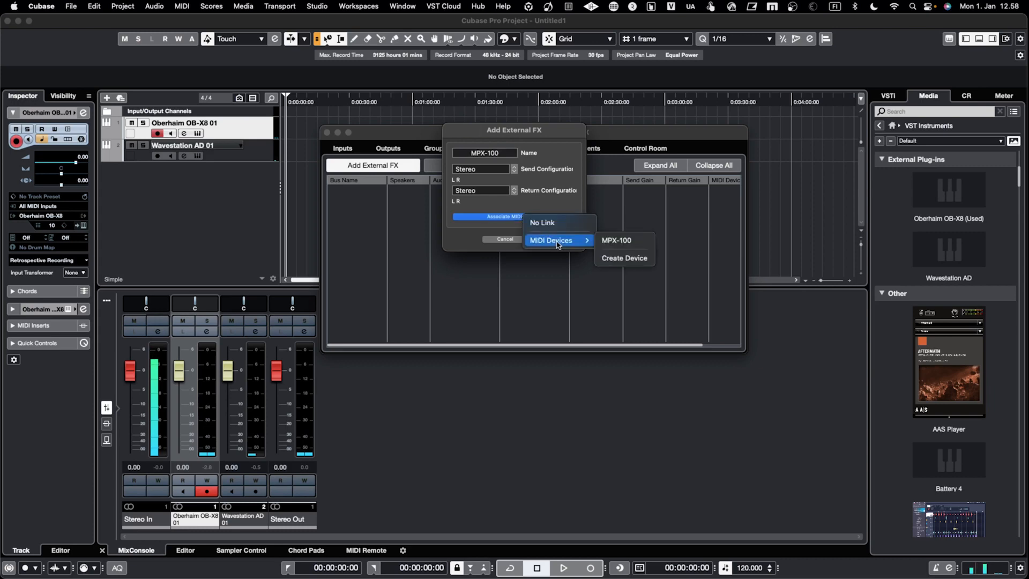
{"action": "left_click", "coordinate": [627, 240]}
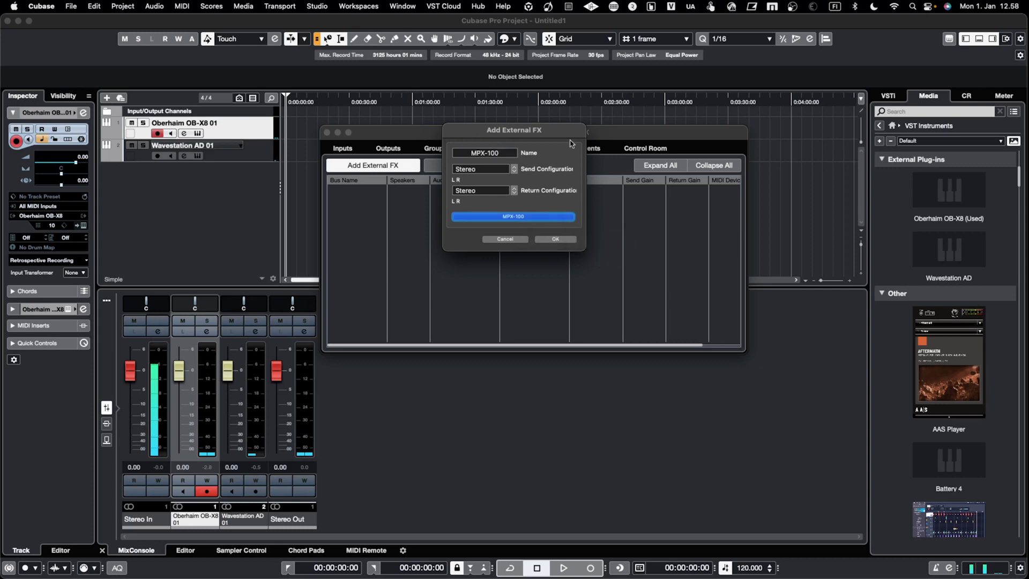
{"action": "left_click", "coordinate": [562, 239]}
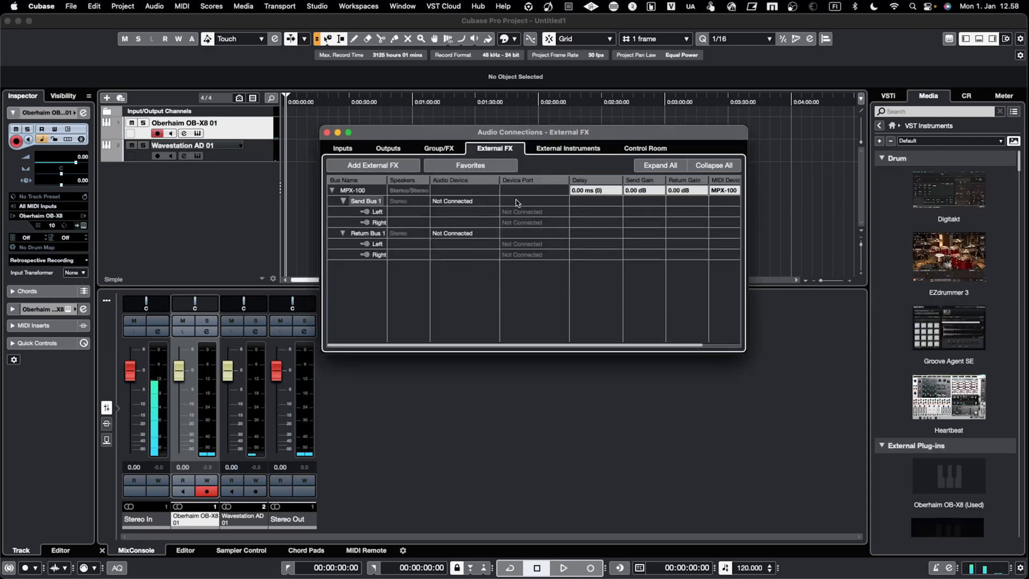
Switch to Numbers to check the Lexicon MPX 100's input and output routing in the AUDIO & MIDI Routing sheet, and return to Cubase.
{"action": "left_click", "coordinate": [540, 213]}
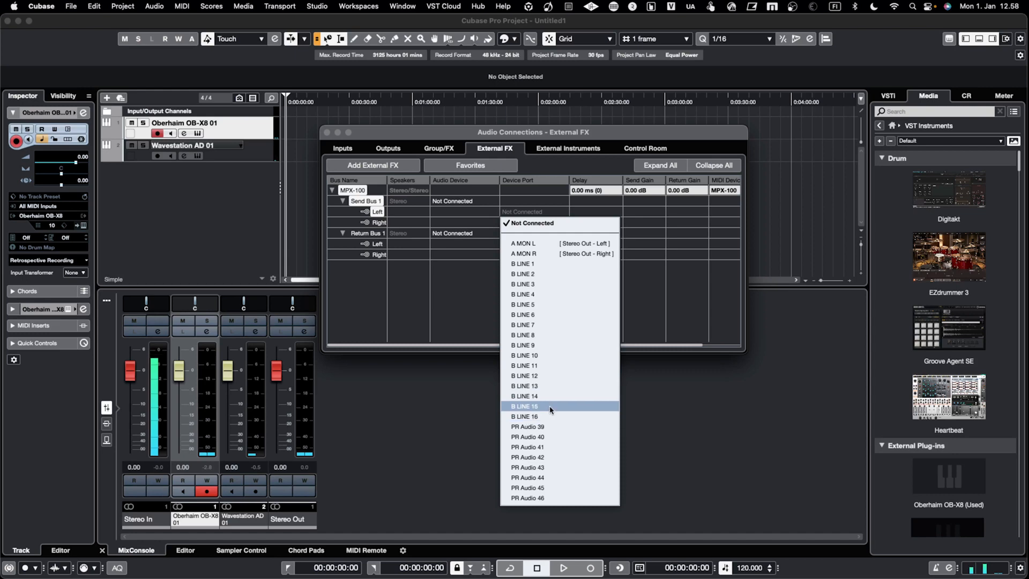
{"action": "left_click", "coordinate": [690, 316]}
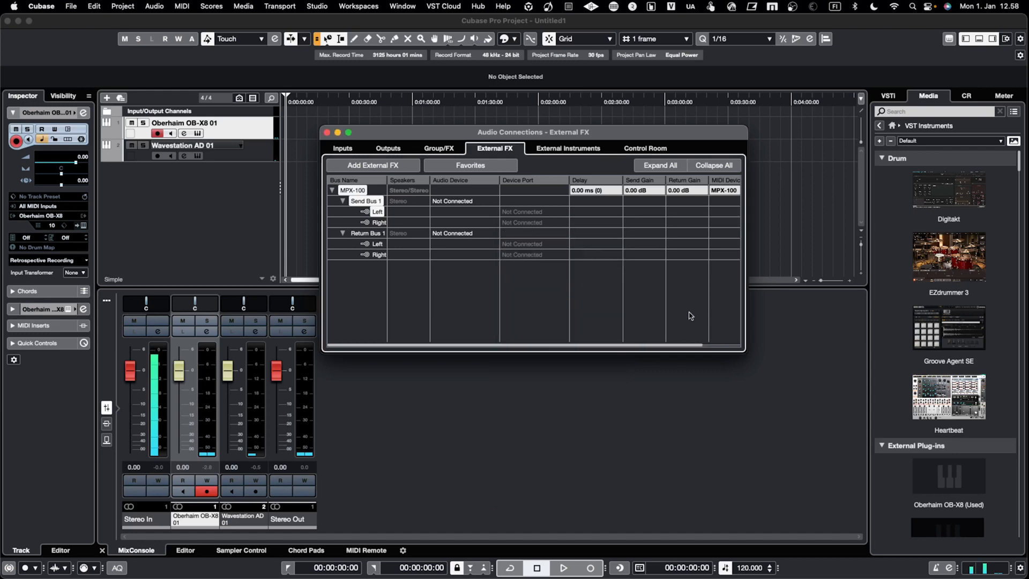
{"action": "left_click", "coordinate": [664, 560]}
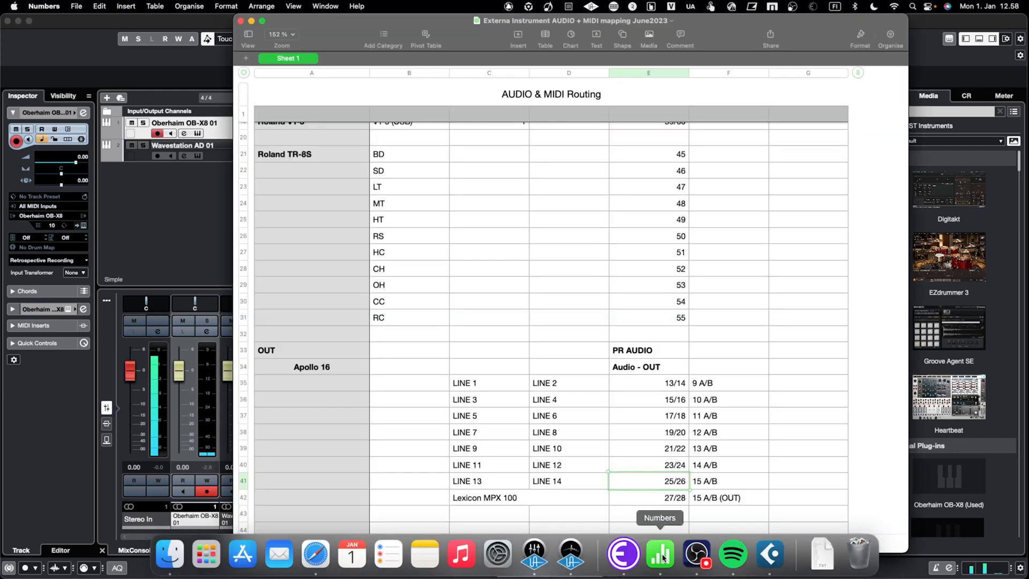
{"action": "scroll", "coordinate": [566, 355], "scroll_direction": "down", "scroll_amount": 1}
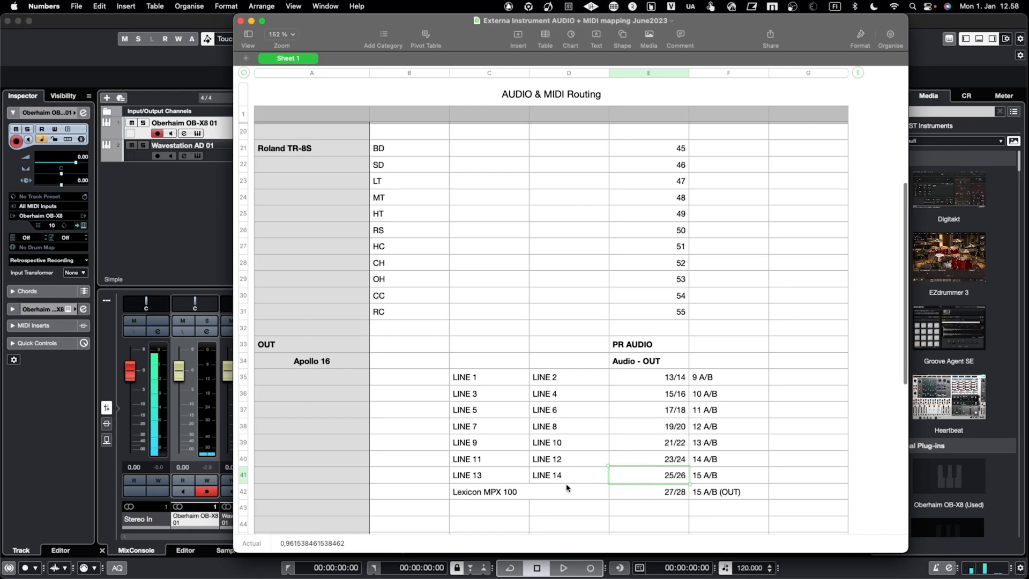
{"action": "scroll", "coordinate": [564, 486], "scroll_direction": "up", "scroll_amount": 10}
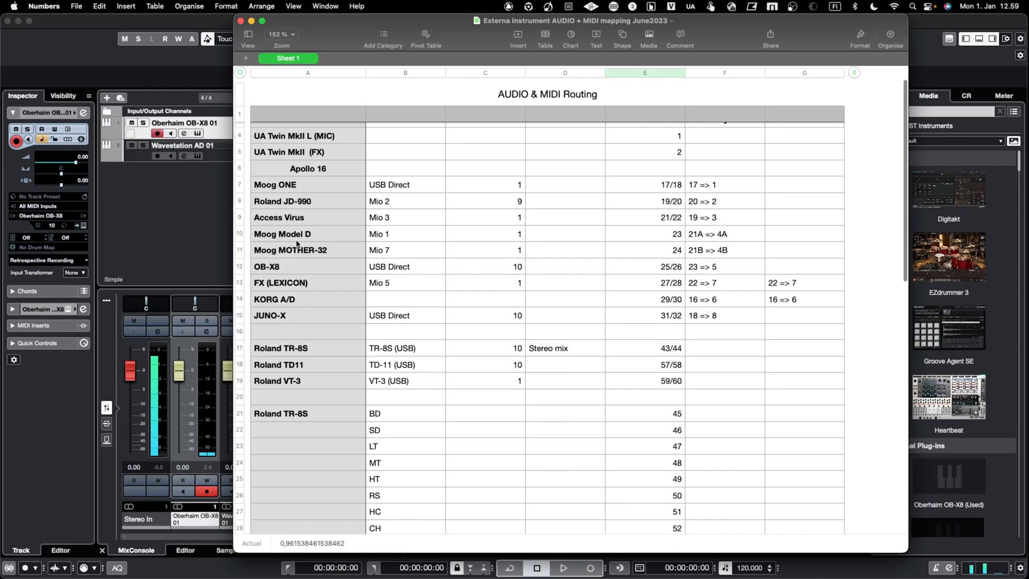
{"action": "left_click", "coordinate": [195, 225]}
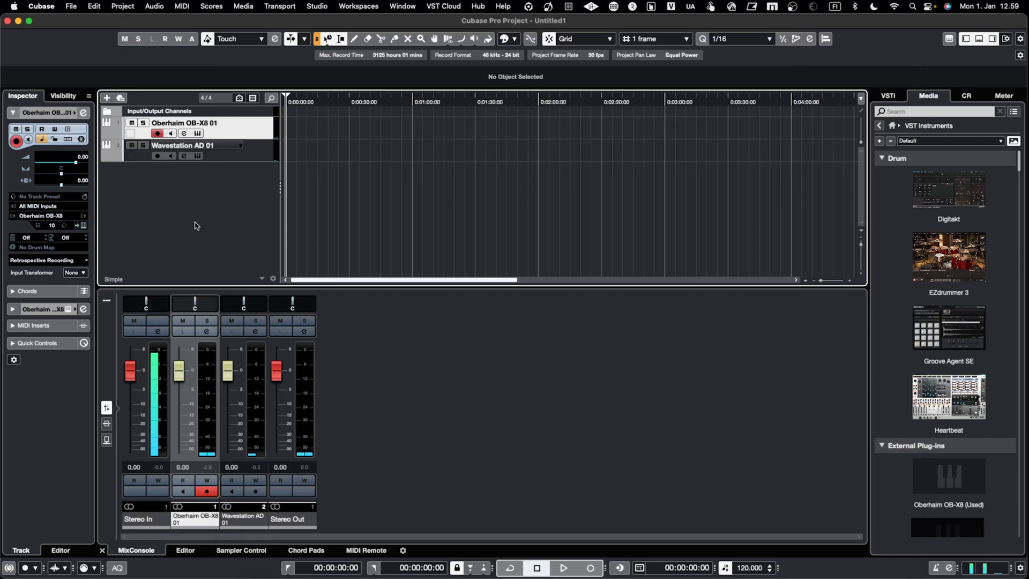
Reopen Audio Connections and connect the MPX-100's Send Bus 1 to B LINE 15 for left and B LINE 16 for right.
{"action": "left_click", "coordinate": [316, 7]}
{"action": "left_click", "coordinate": [338, 22]}
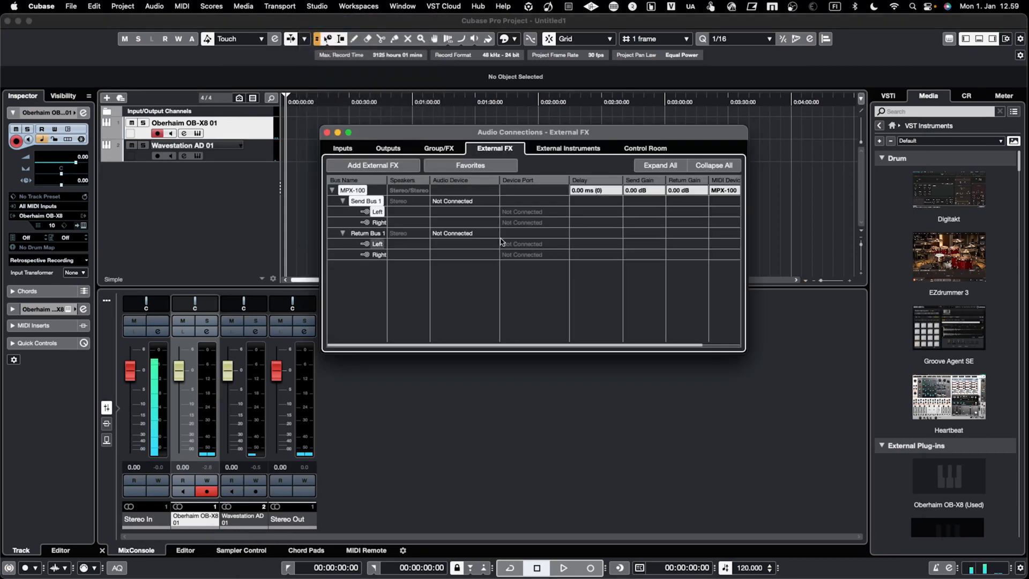
{"action": "left_click", "coordinate": [528, 213]}
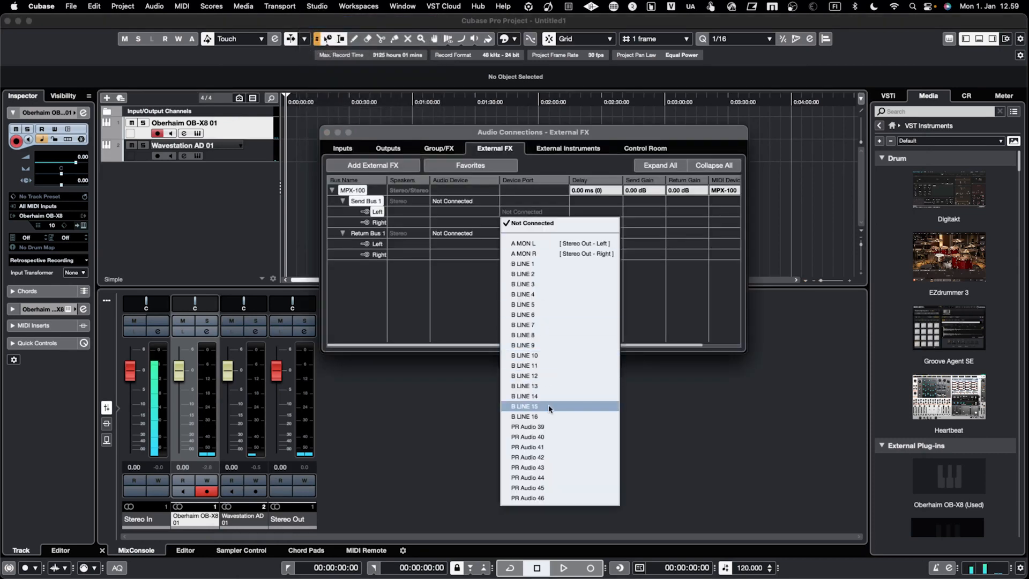
{"action": "left_click", "coordinate": [529, 406]}
{"action": "left_click", "coordinate": [542, 223]}
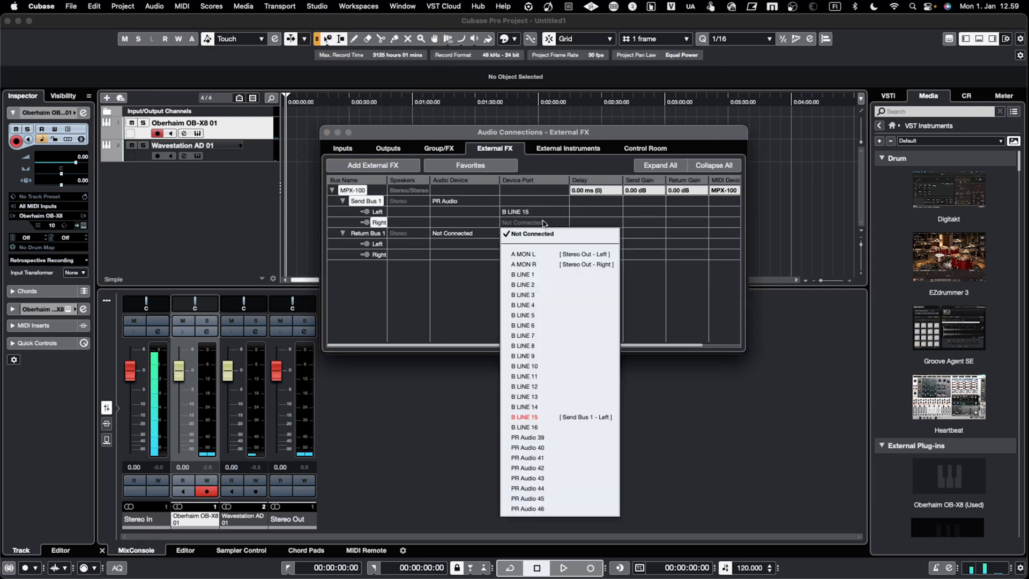
{"action": "left_click", "coordinate": [552, 427]}
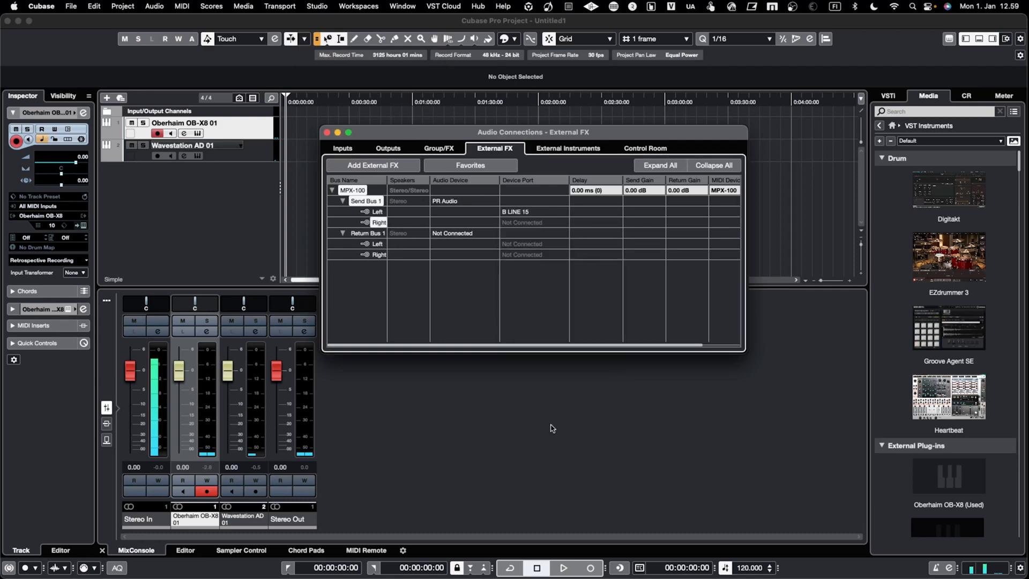
Connect the MPX-100's Return Bus 1 to MPX 100 L and MPX 100 R, and close Audio Connections.
{"action": "left_click", "coordinate": [536, 245]}
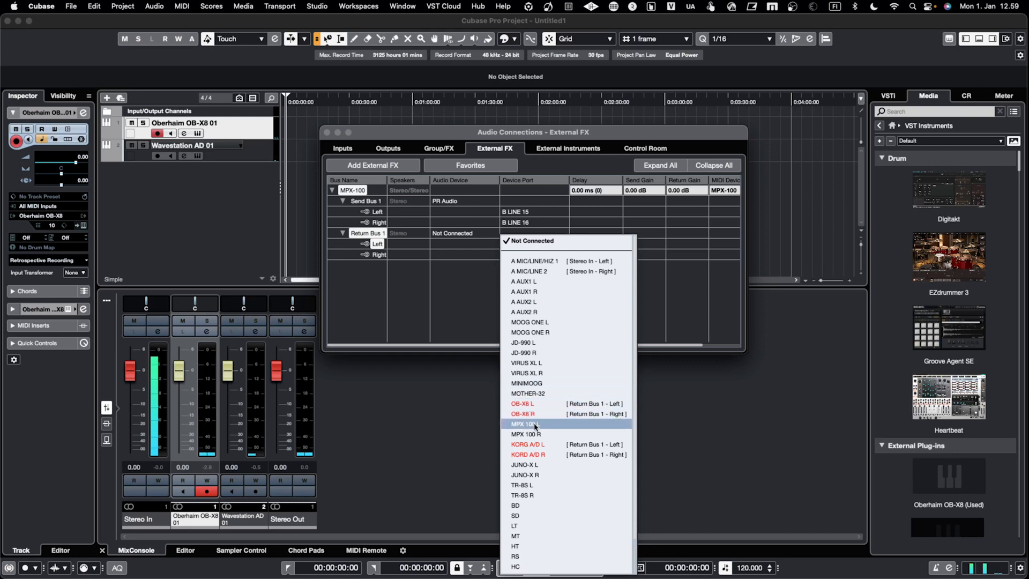
{"action": "left_click", "coordinate": [534, 426]}
{"action": "left_click", "coordinate": [536, 254]}
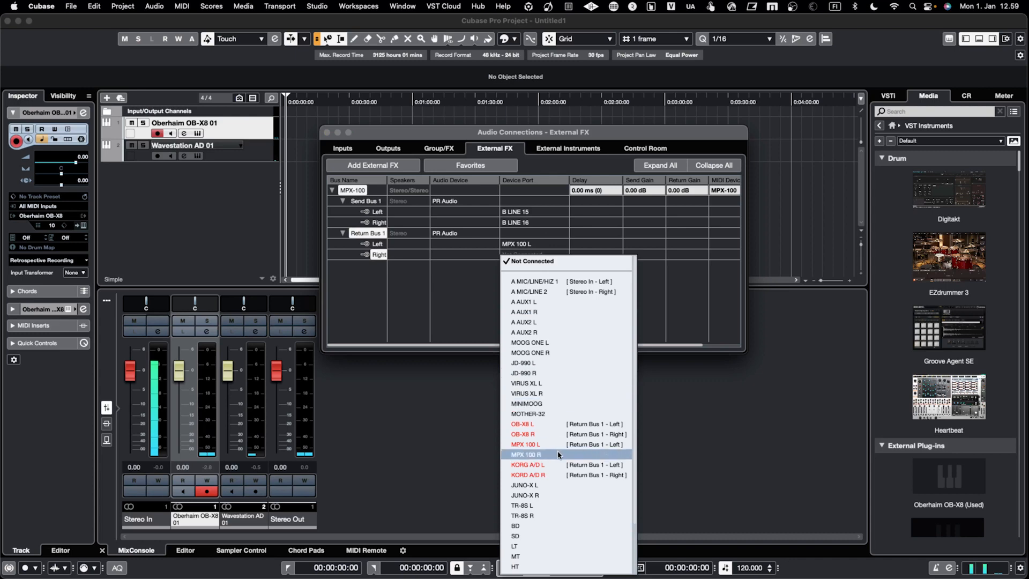
{"action": "left_click", "coordinate": [558, 455]}
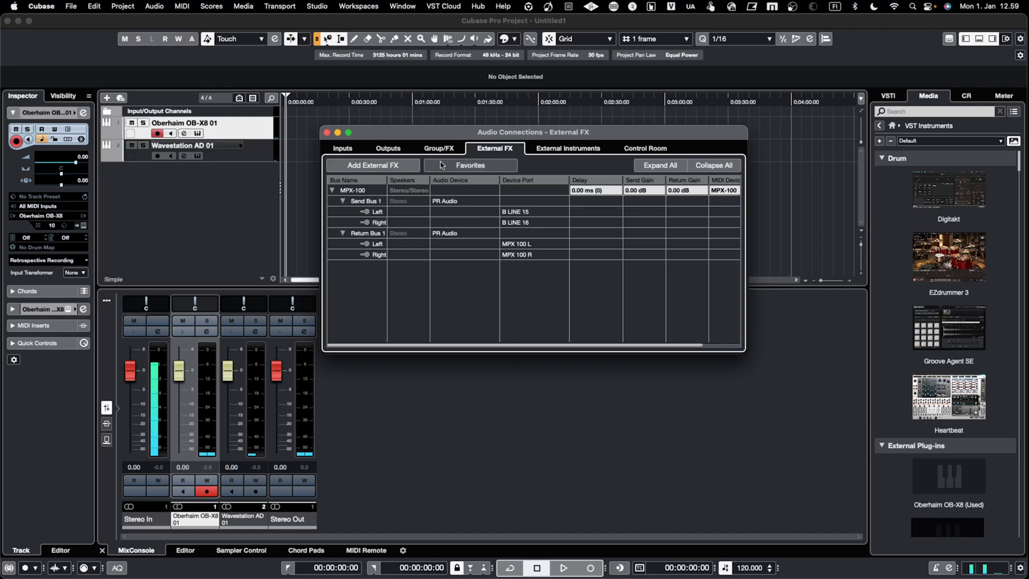
{"action": "left_click", "coordinate": [326, 133]}
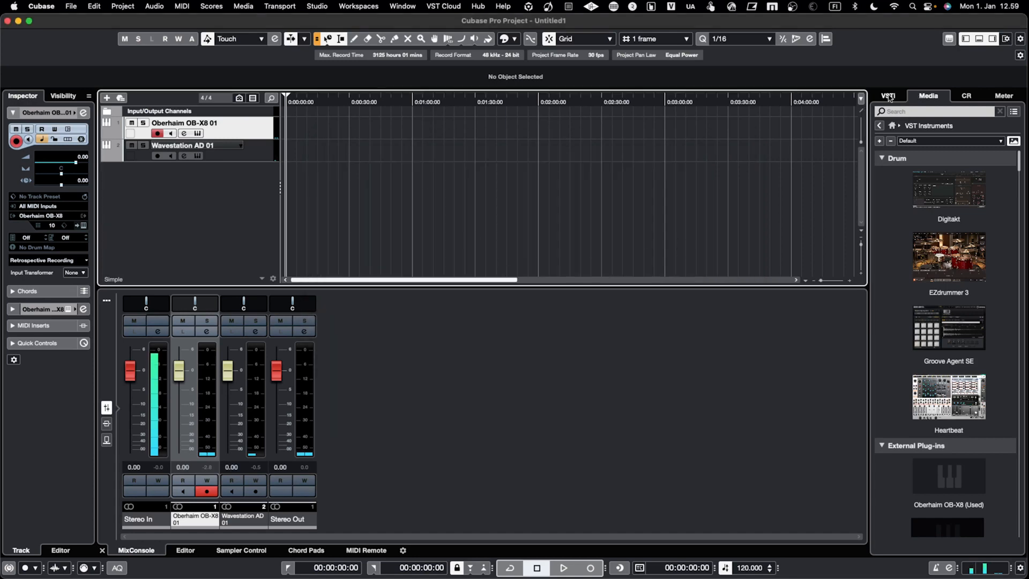
Insert the MPX-100 external plug-in from VST Effects on the Oberhaim OB-X8 01 track and set its send gain to about -10.1 dB.
{"action": "left_click", "coordinate": [891, 126]}
{"action": "left_click", "coordinate": [967, 165]}
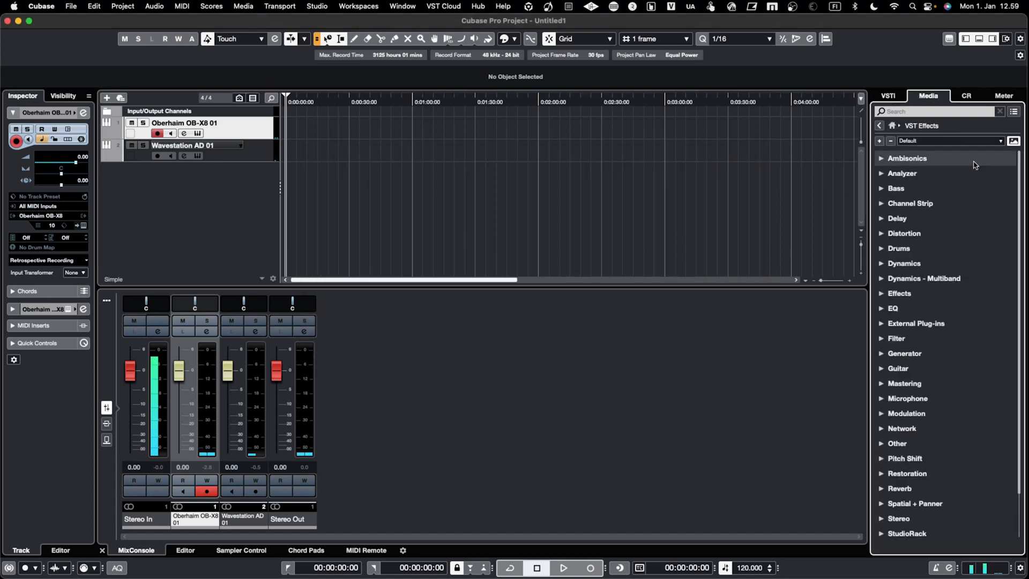
{"action": "left_click", "coordinate": [882, 324]}
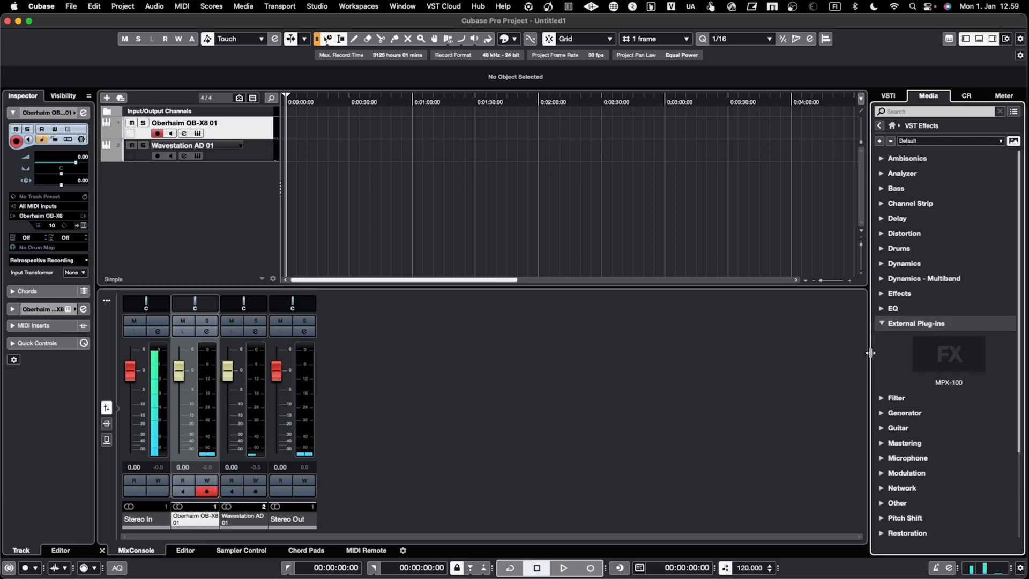
{"action": "left_click_drag", "start_coordinate": [958, 361], "coordinate": [234, 133]}
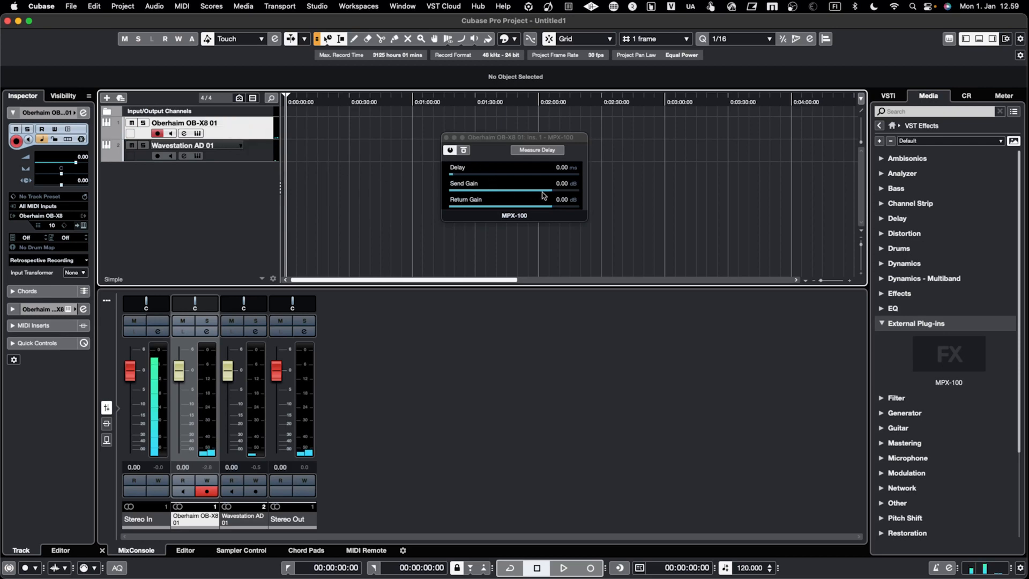
{"action": "left_click_drag", "start_coordinate": [546, 193], "coordinate": [509, 194]}
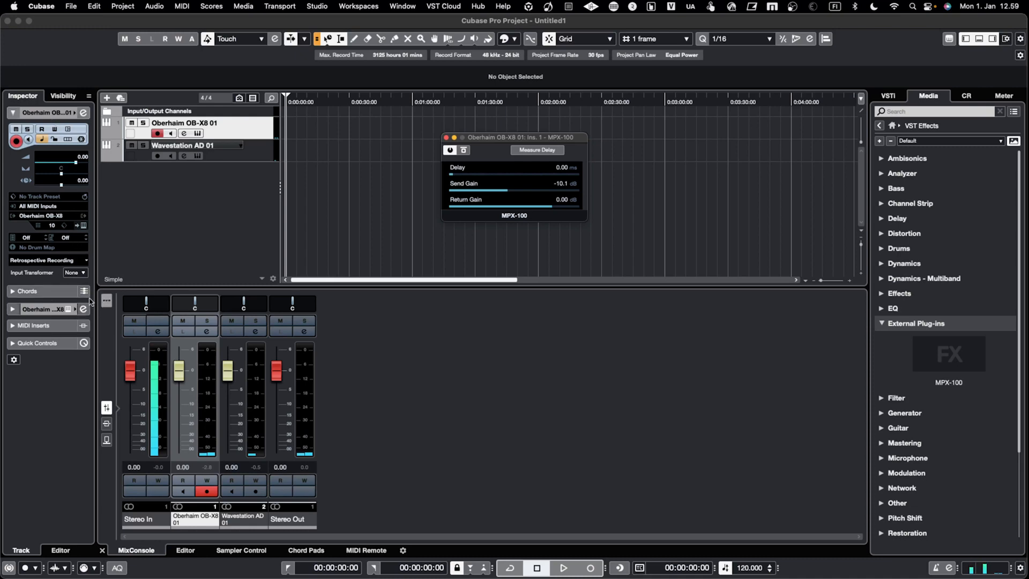
Show the Oberhaim OB-X8 01 track's audio inserts and toggle the MPX-100's bypass on, off and on again to compare the sound.
{"action": "left_click", "coordinate": [18, 310]}
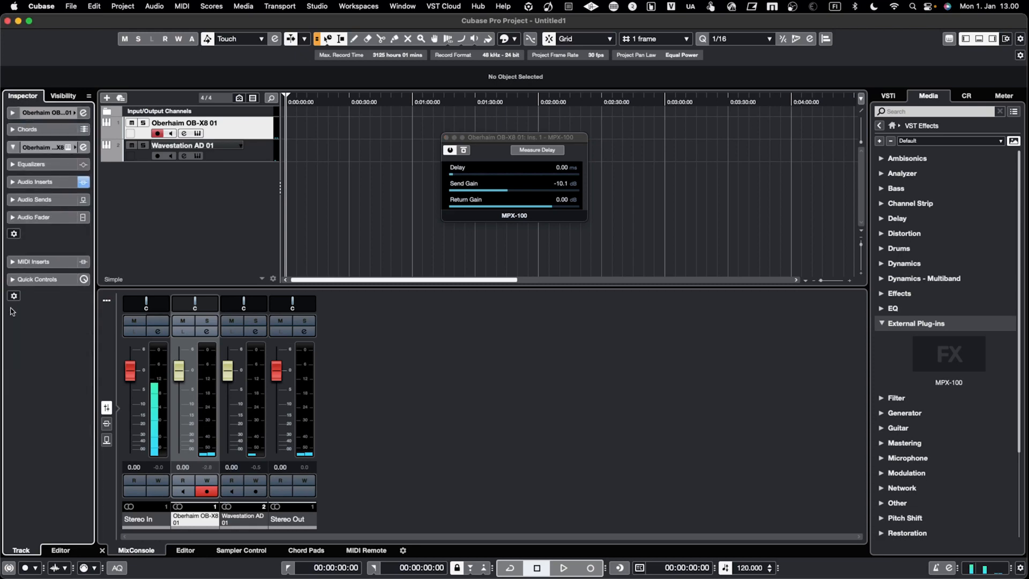
{"action": "left_click", "coordinate": [12, 182]}
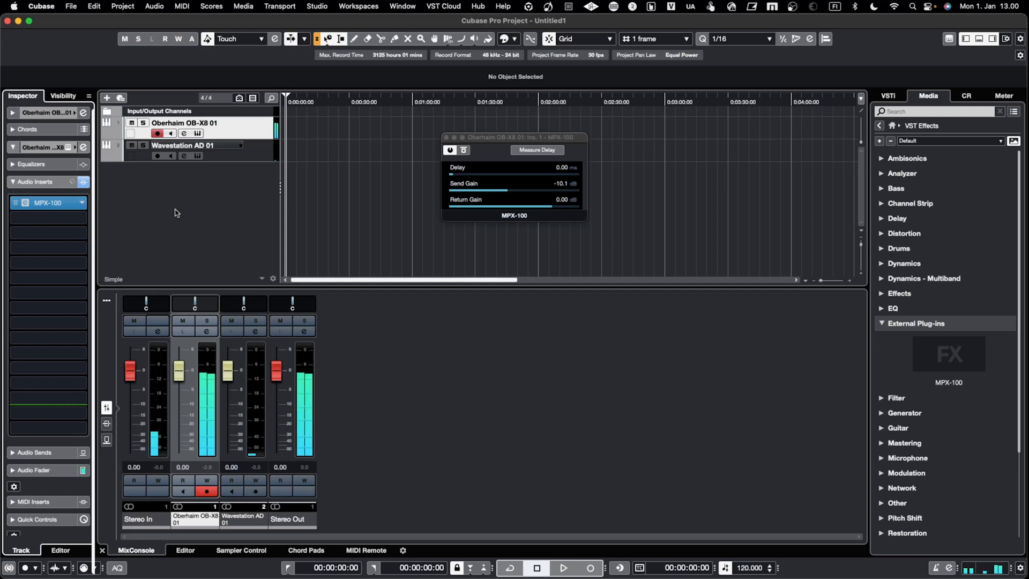
{"action": "left_click", "coordinate": [464, 150]}
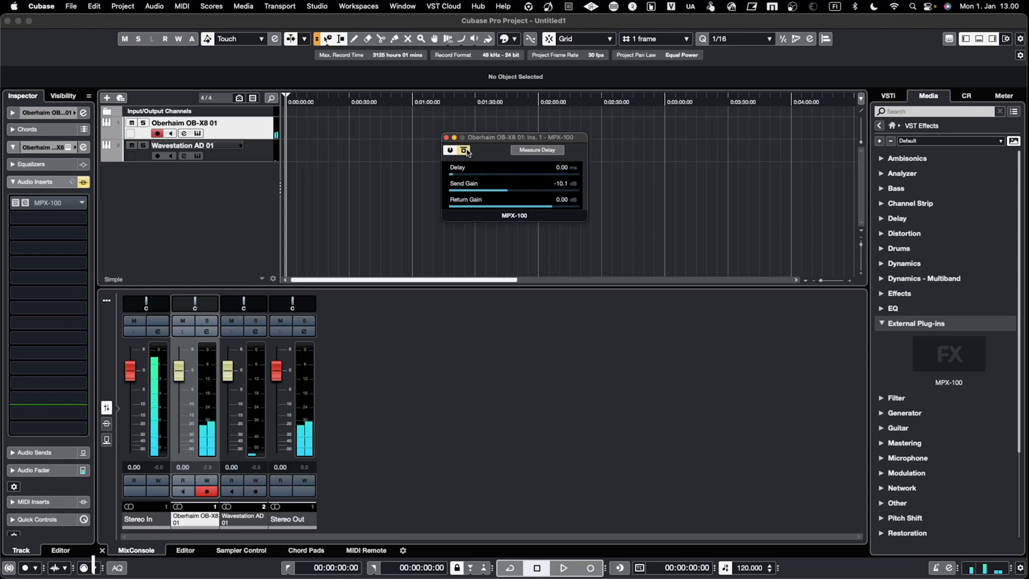
{"action": "left_click", "coordinate": [465, 150]}
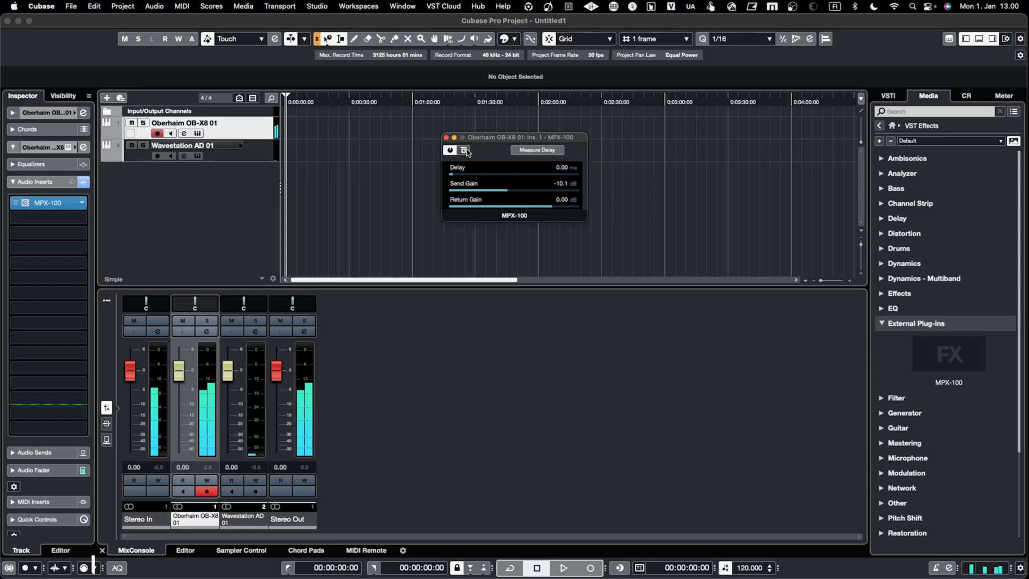
{"action": "left_click", "coordinate": [465, 150]}
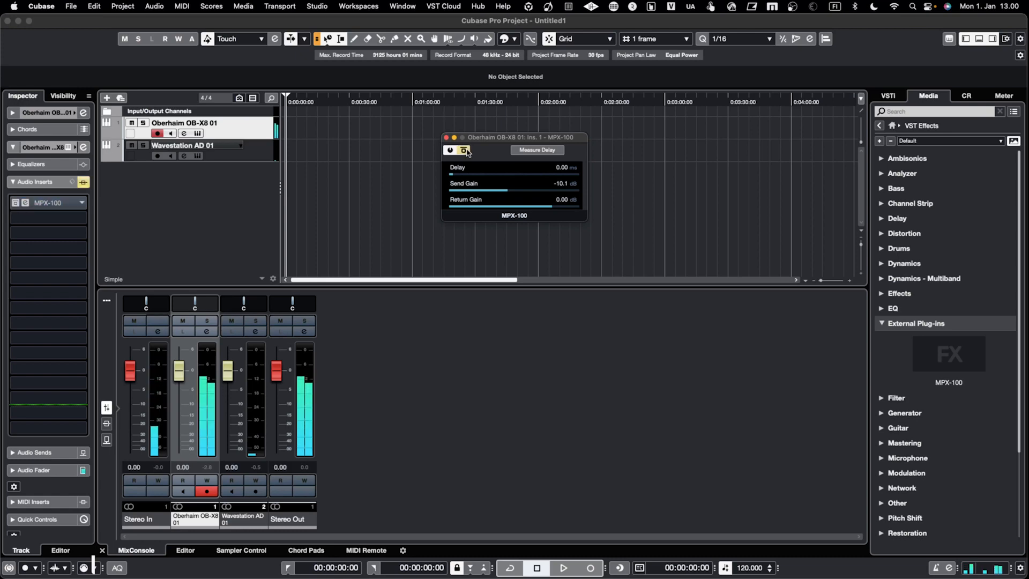
Turn off the MPX-100 insert's bypass, run its delay measurement for latency compensation, and close the plug-in window.
{"action": "left_click", "coordinate": [465, 150]}
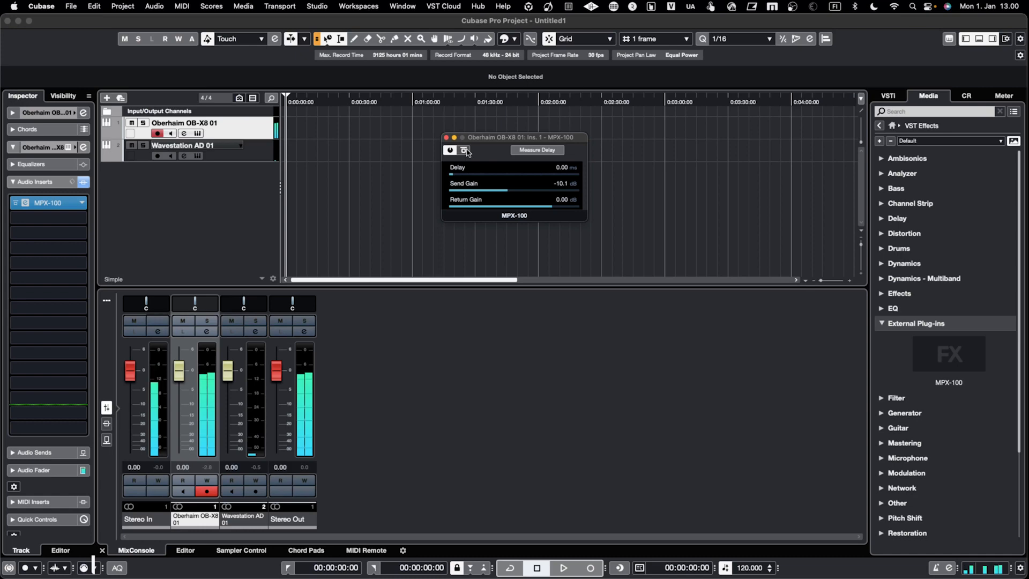
{"action": "left_click", "coordinate": [540, 152]}
{"action": "left_click", "coordinate": [25, 204]}
{"action": "left_click", "coordinate": [25, 204]}
{"action": "left_click", "coordinate": [26, 203]}
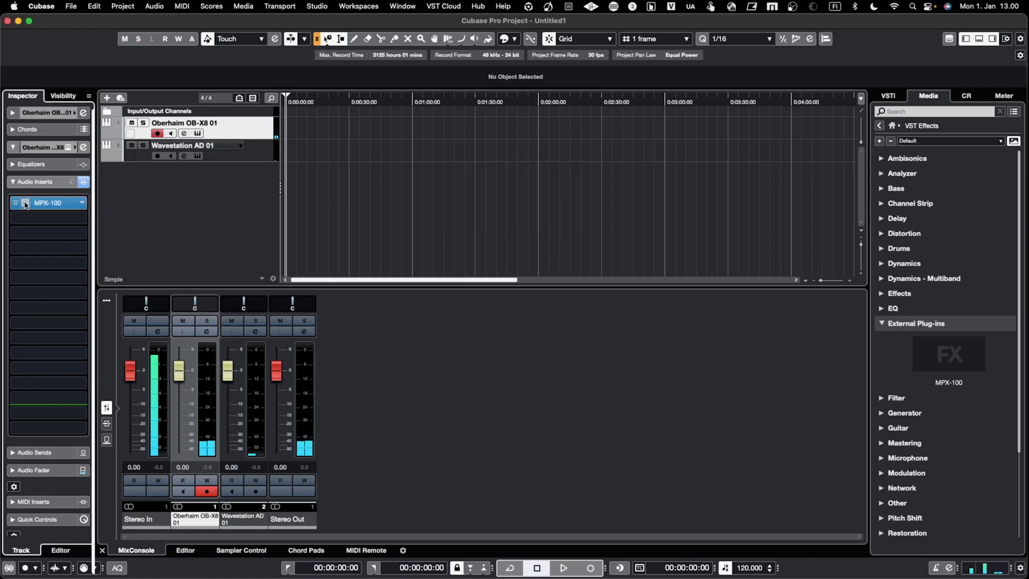
{"action": "left_click", "coordinate": [25, 204]}
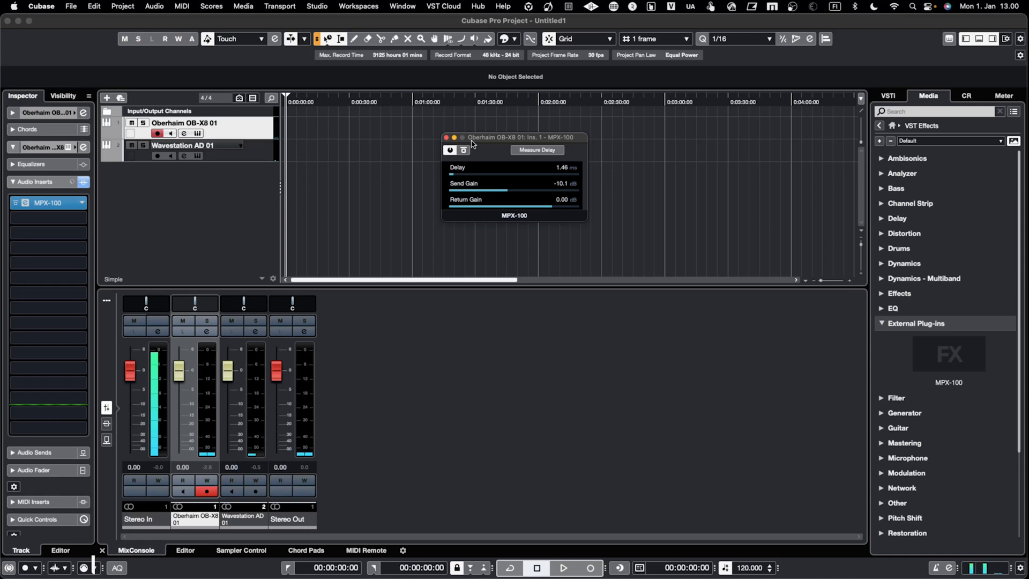
{"action": "left_click", "coordinate": [447, 137]}
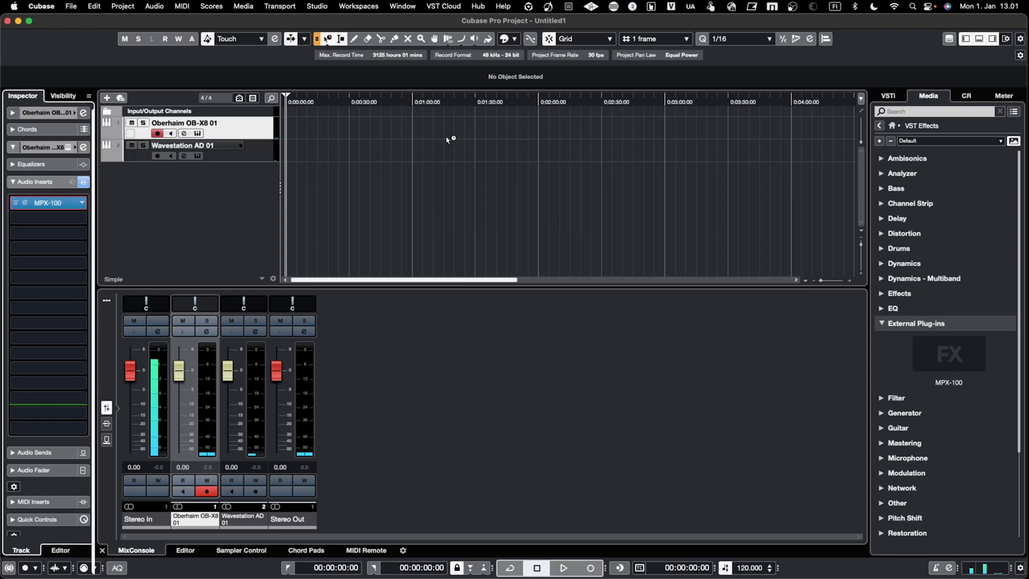
Open the MIDI Device Manager and view the scripts available for installing a new MIDI device, without adding one.
{"action": "left_click", "coordinate": [316, 7]}
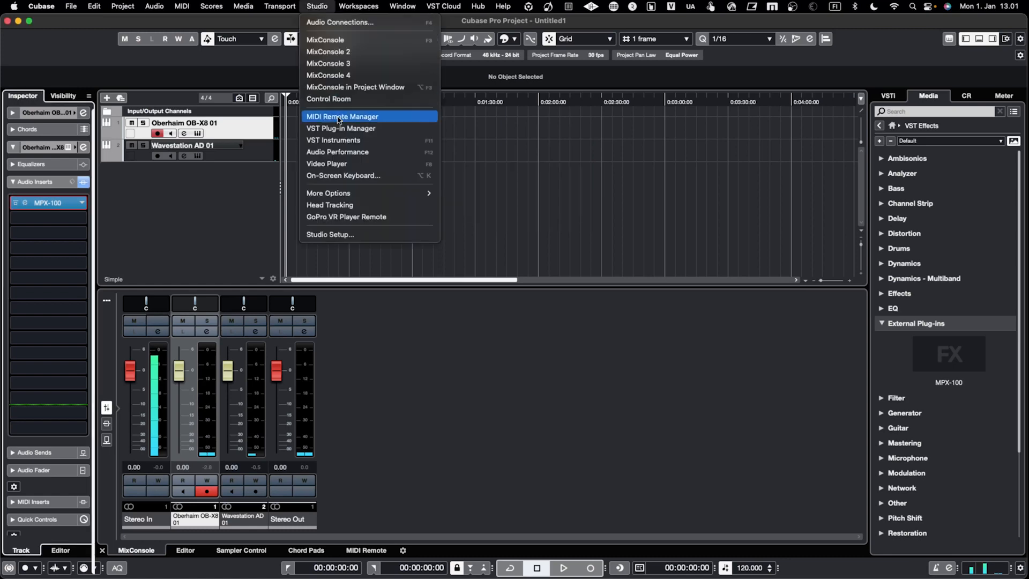
{"action": "mouse_move", "coordinate": [375, 195]}
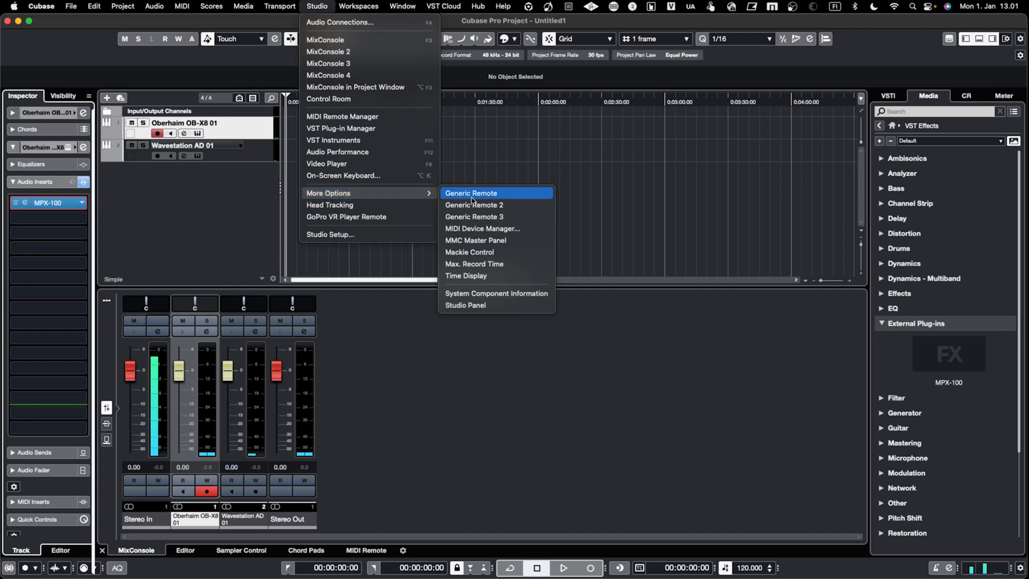
{"action": "left_click", "coordinate": [489, 229]}
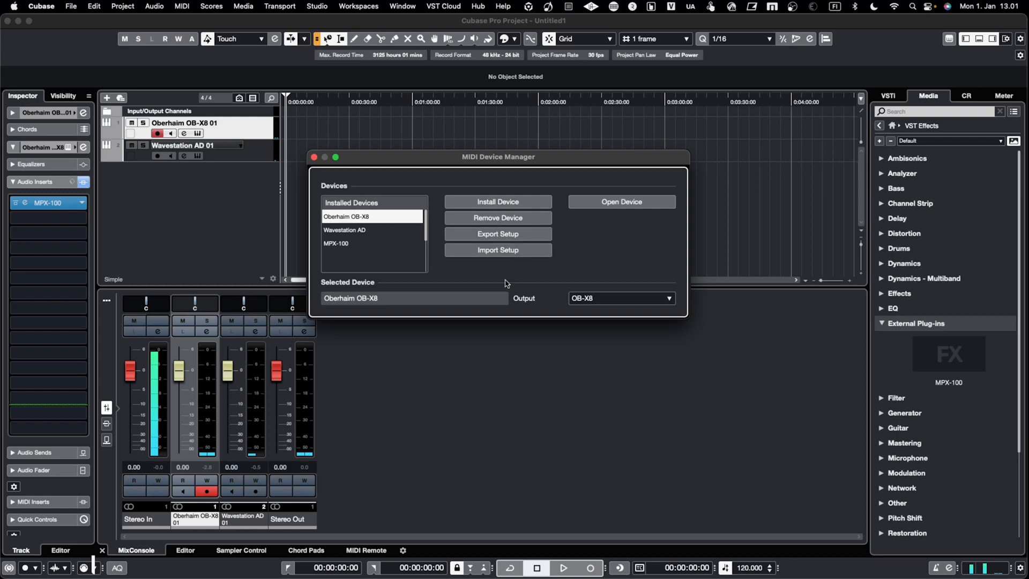
{"action": "left_click", "coordinate": [476, 204]}
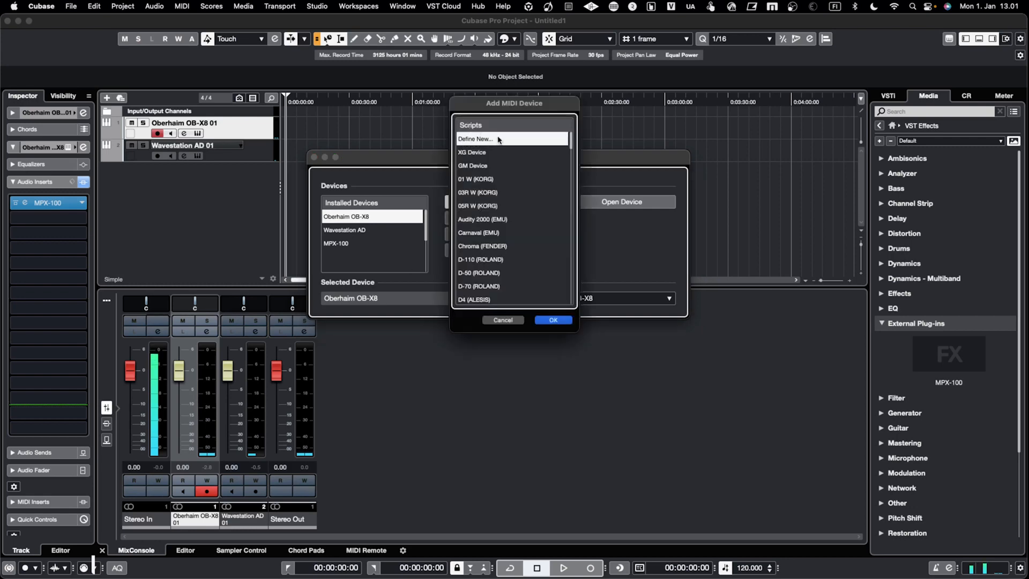
{"action": "left_click", "coordinate": [506, 320]}
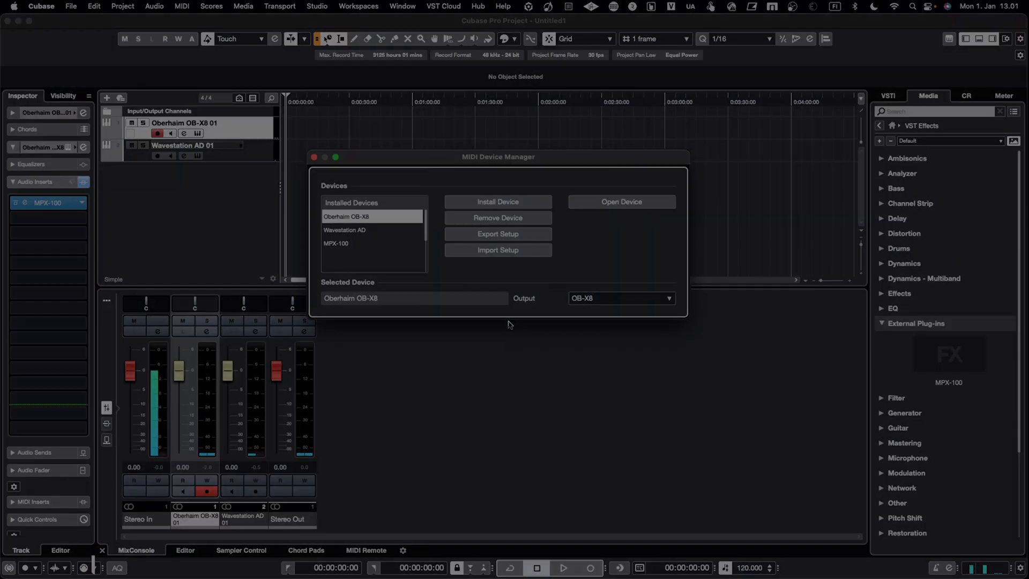